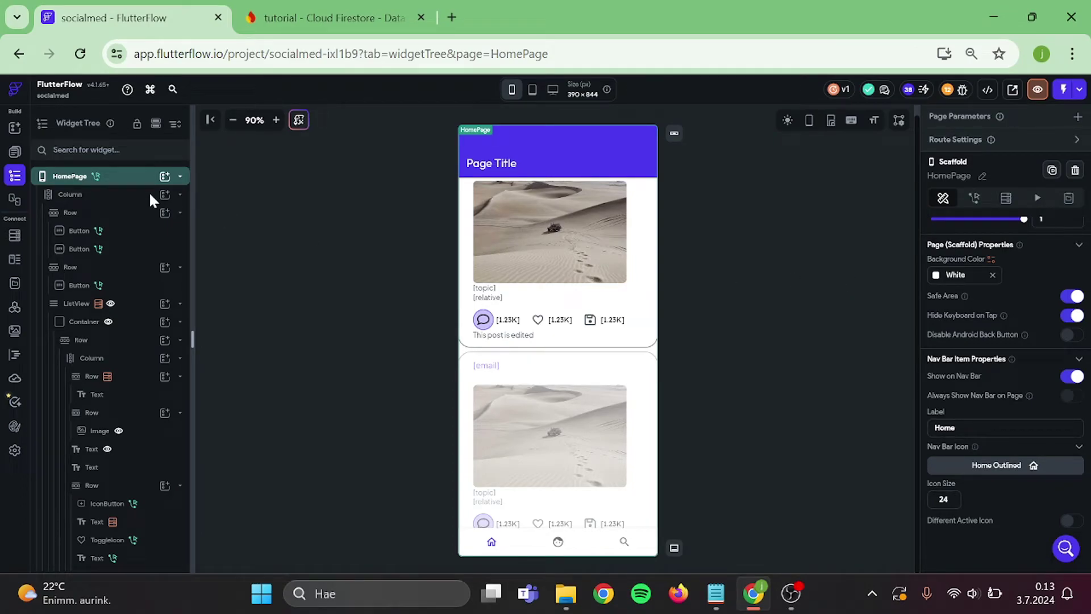
Show the socialmed project's page list, including HomePage, from the left sidebar.
{"action": "left_click", "coordinate": [14, 127]}
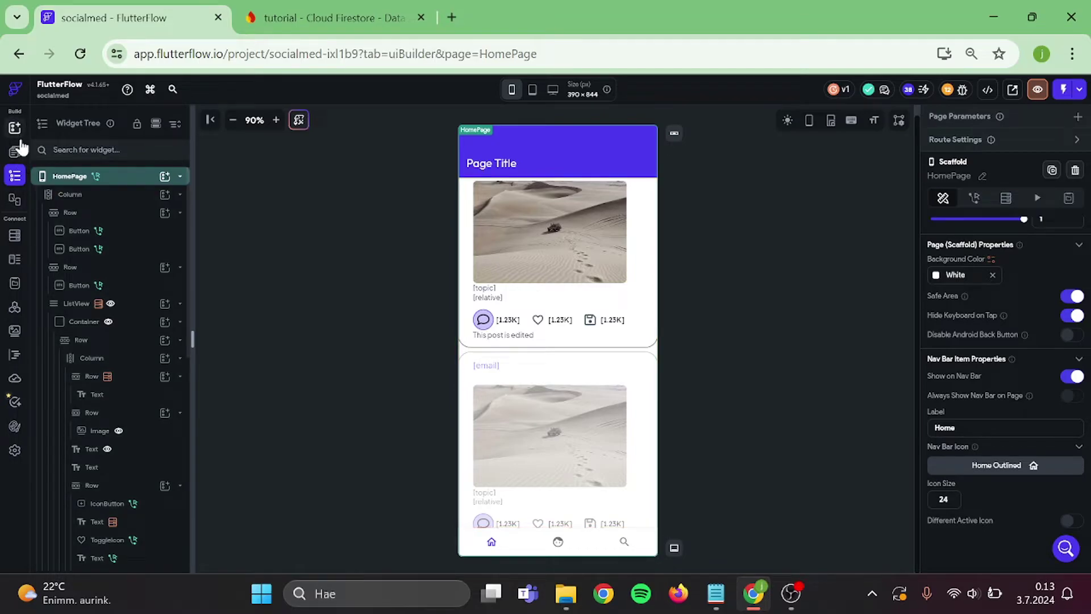
{"action": "left_click", "coordinate": [15, 129]}
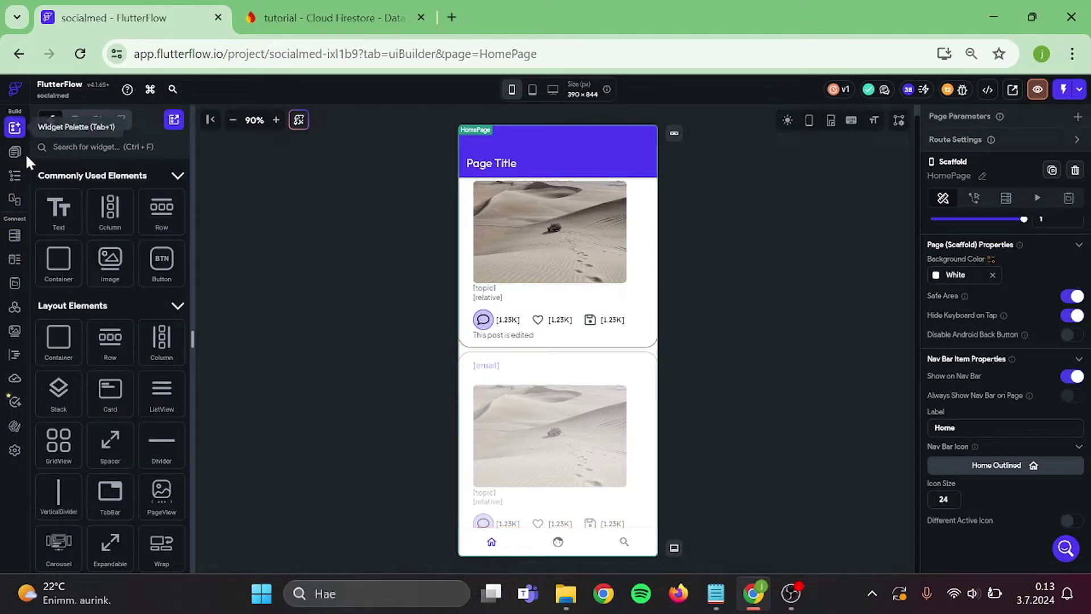
{"action": "left_click", "coordinate": [15, 154]}
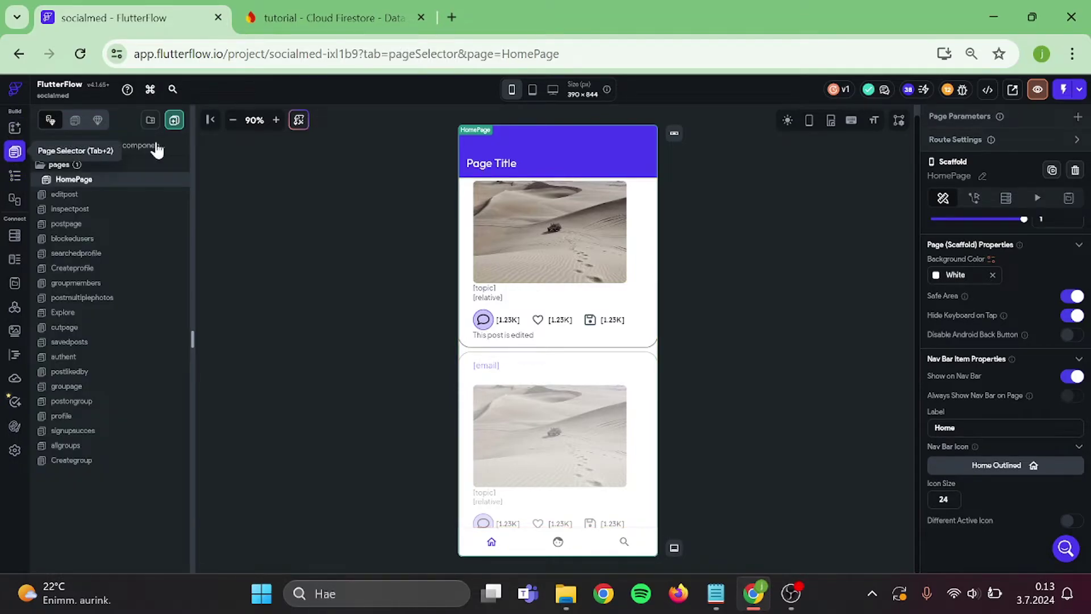
Create component 'Emptylistview' from the Card 07 - Image Text template with Default Theme.
{"action": "left_click", "coordinate": [175, 121]}
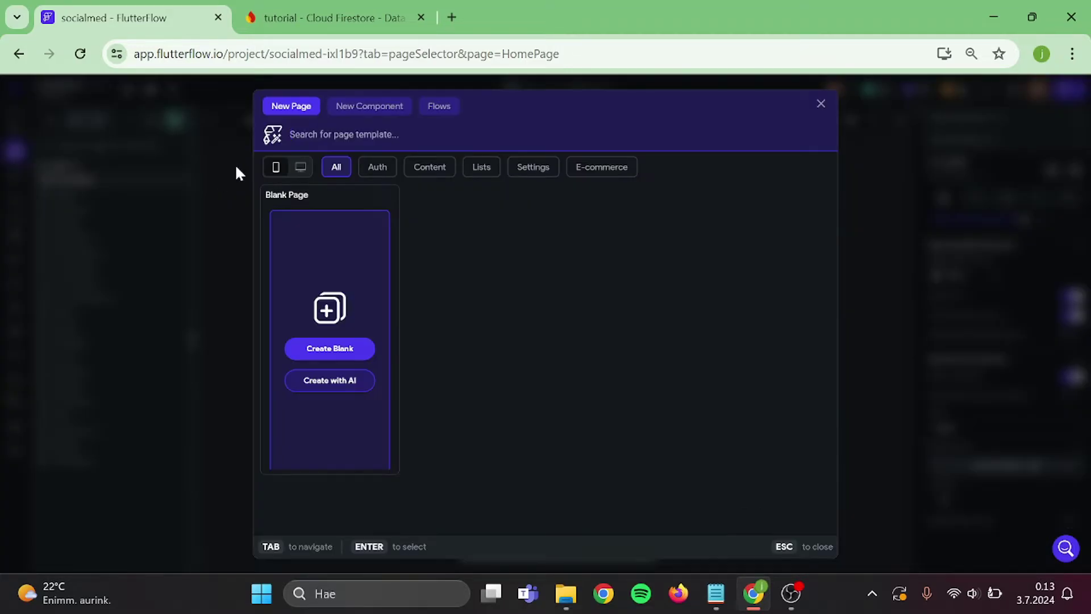
{"action": "left_click", "coordinate": [369, 106]}
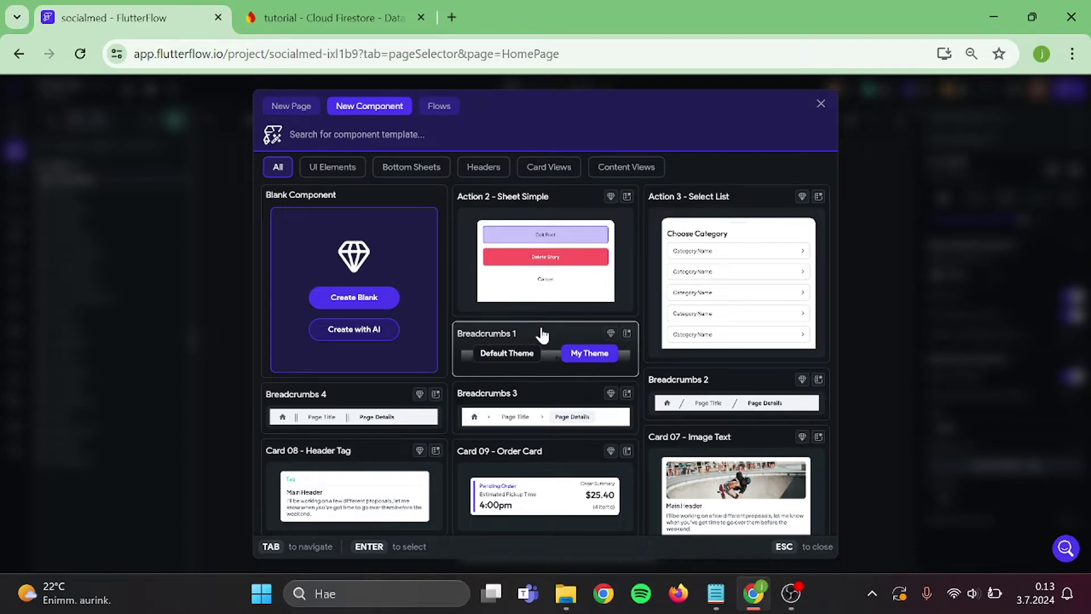
{"action": "scroll", "coordinate": [542, 333], "scroll_direction": "down", "scroll_amount": 3}
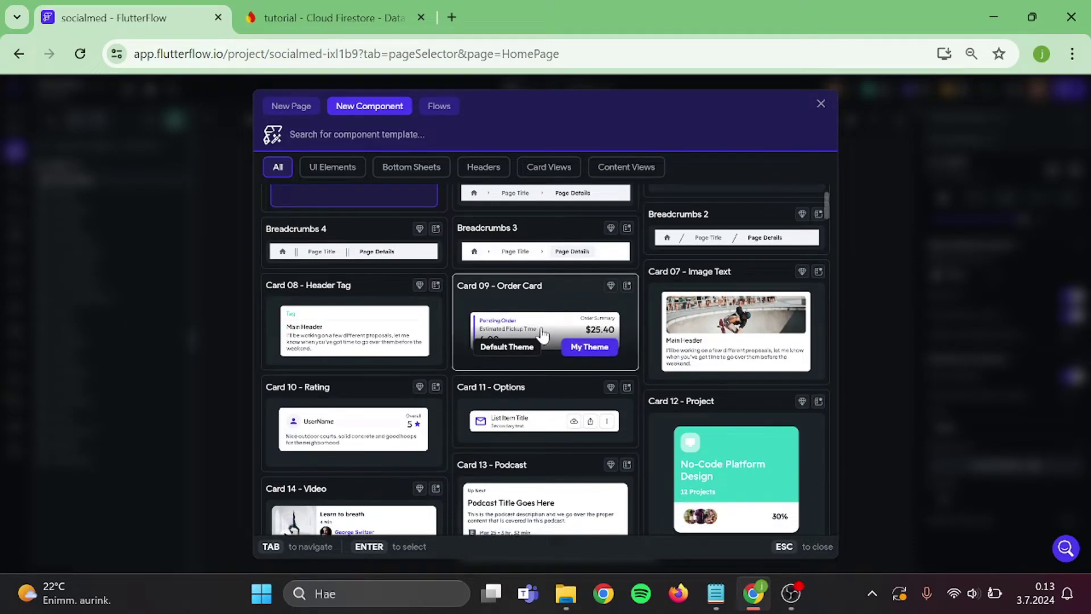
{"action": "mouse_move", "coordinate": [736, 324]}
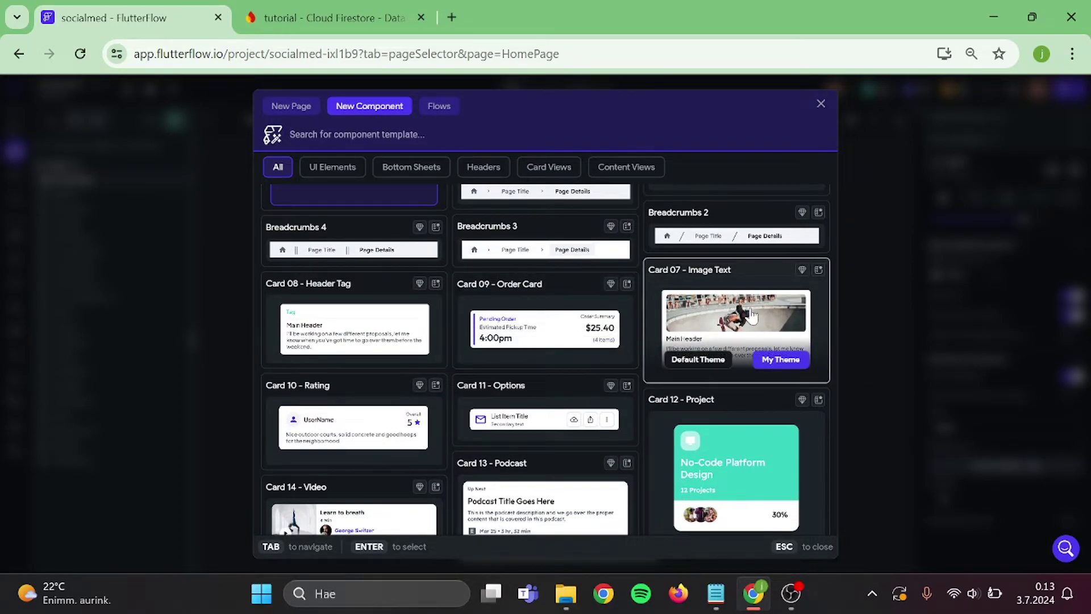
{"action": "left_click", "coordinate": [750, 316]}
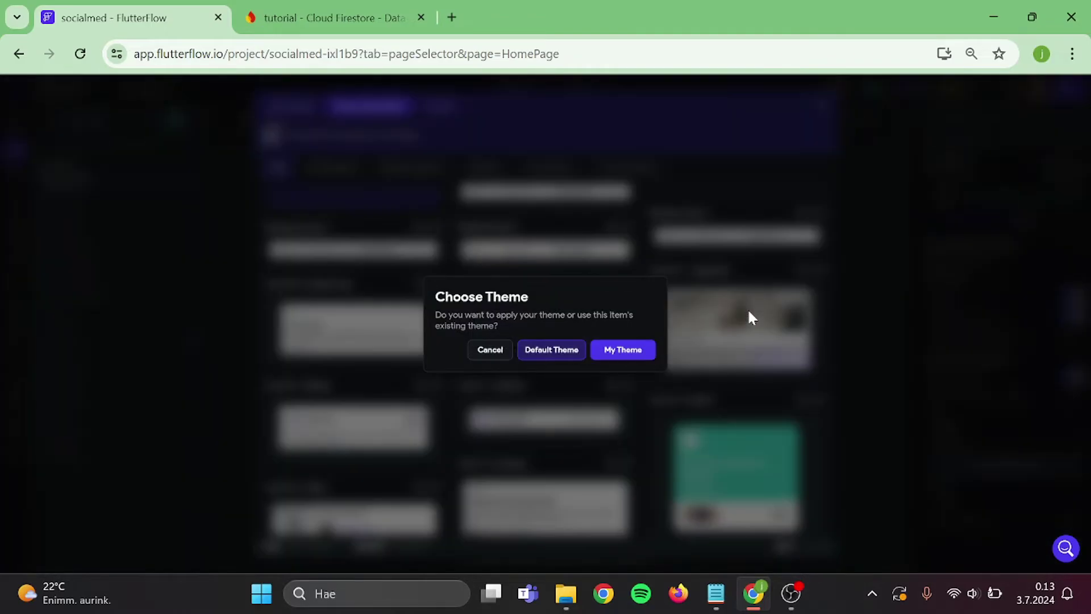
{"action": "left_click", "coordinate": [534, 357]}
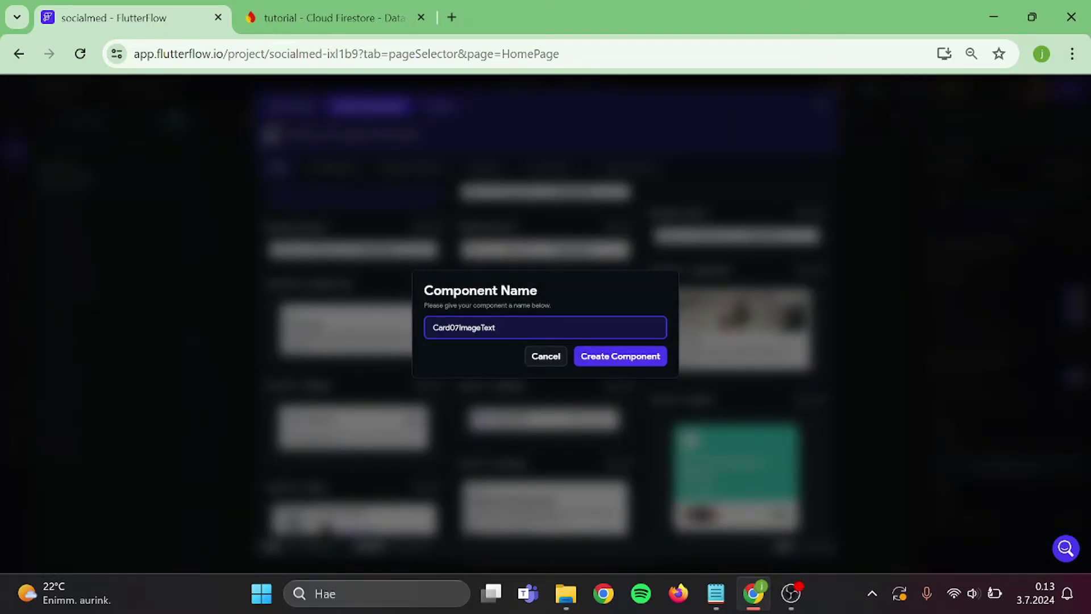
{"action": "key", "text": "ctrl+a"}
{"action": "type", "text": "E"}
{"action": "left_click", "coordinate": [619, 356]}
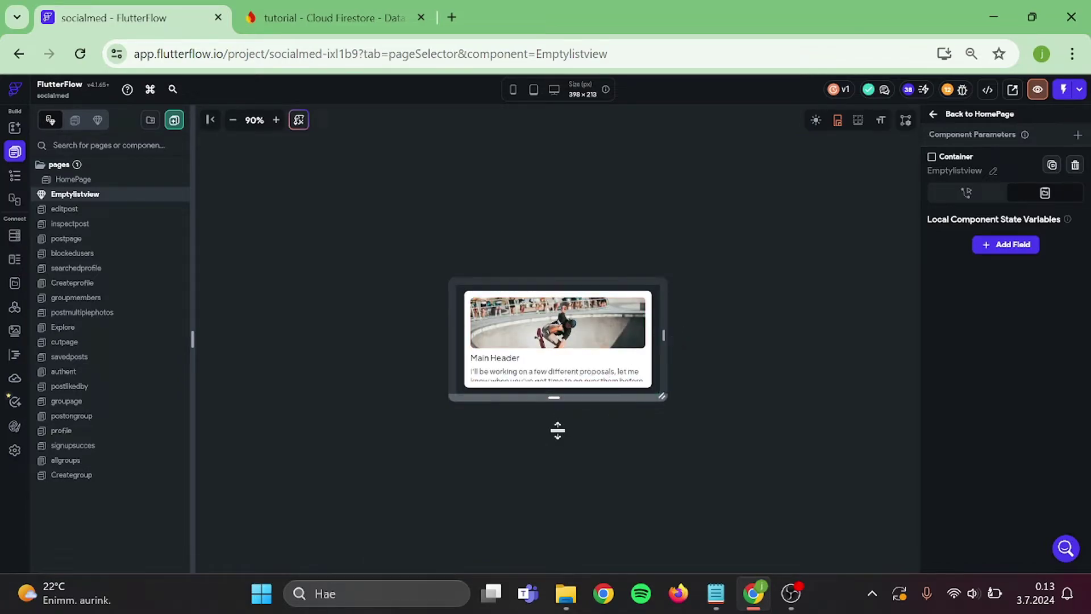
Enlarge the card frame and delete the body paragraph and the empty Row.
{"action": "left_click_drag", "start_coordinate": [557, 429], "coordinate": [560, 437]}
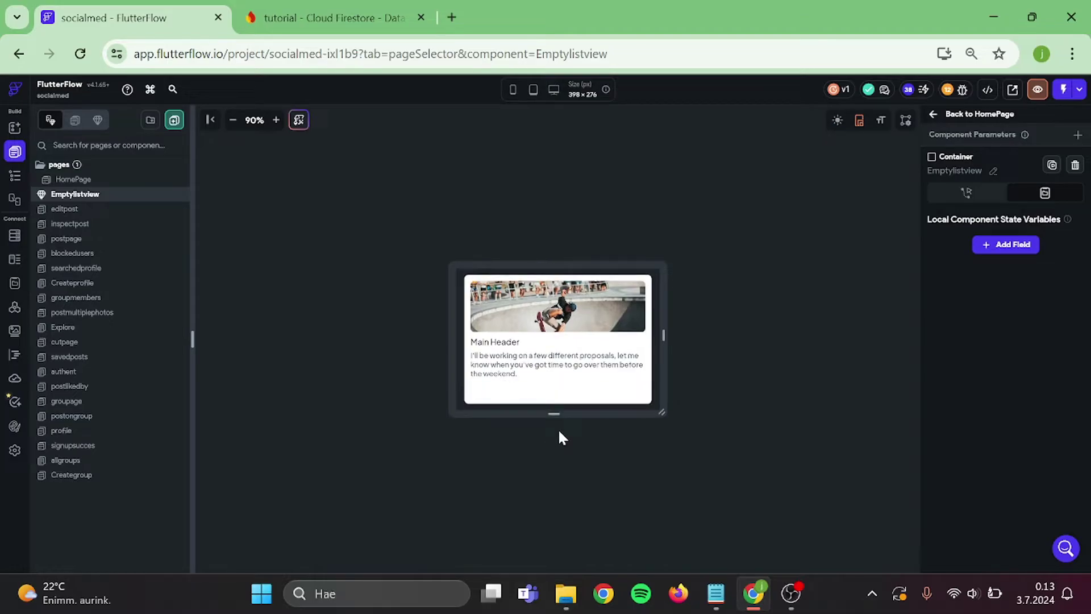
{"action": "left_click", "coordinate": [571, 323]}
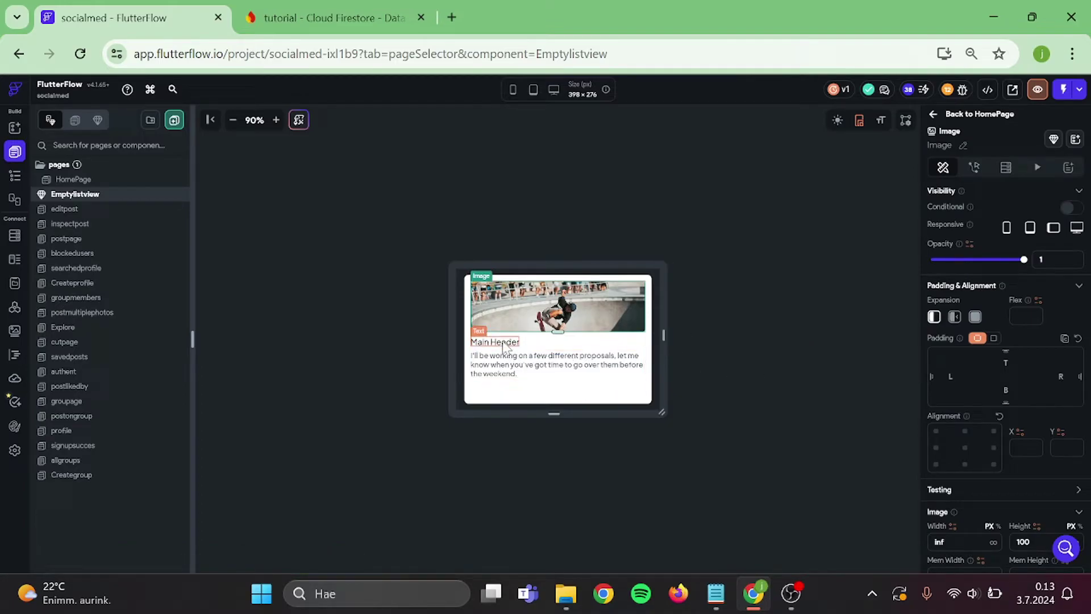
{"action": "left_click", "coordinate": [517, 356]}
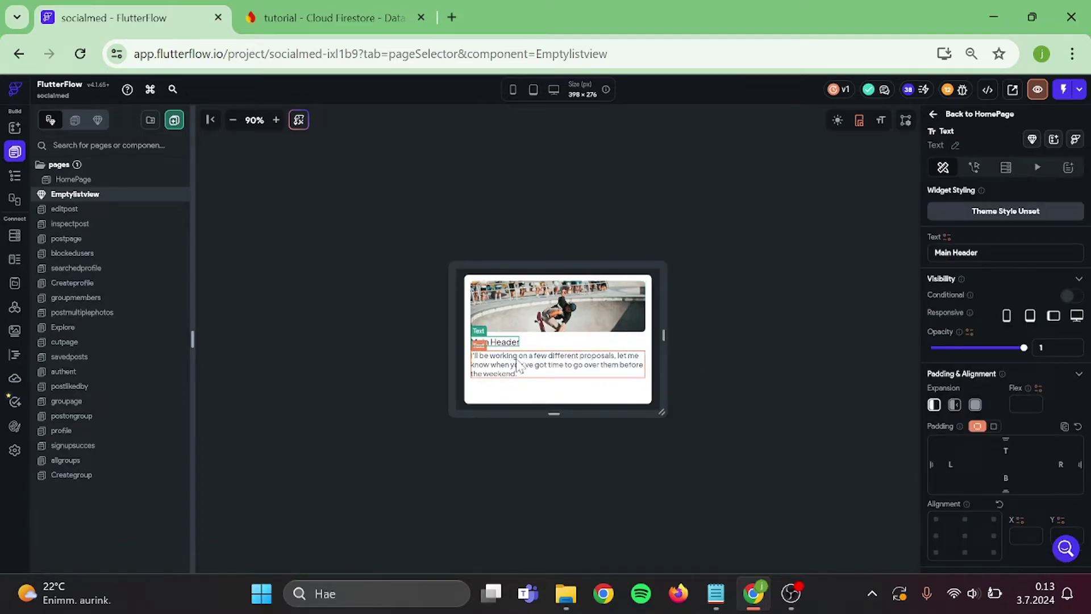
{"action": "left_click", "coordinate": [518, 365]}
{"action": "key", "text": "Delete"}
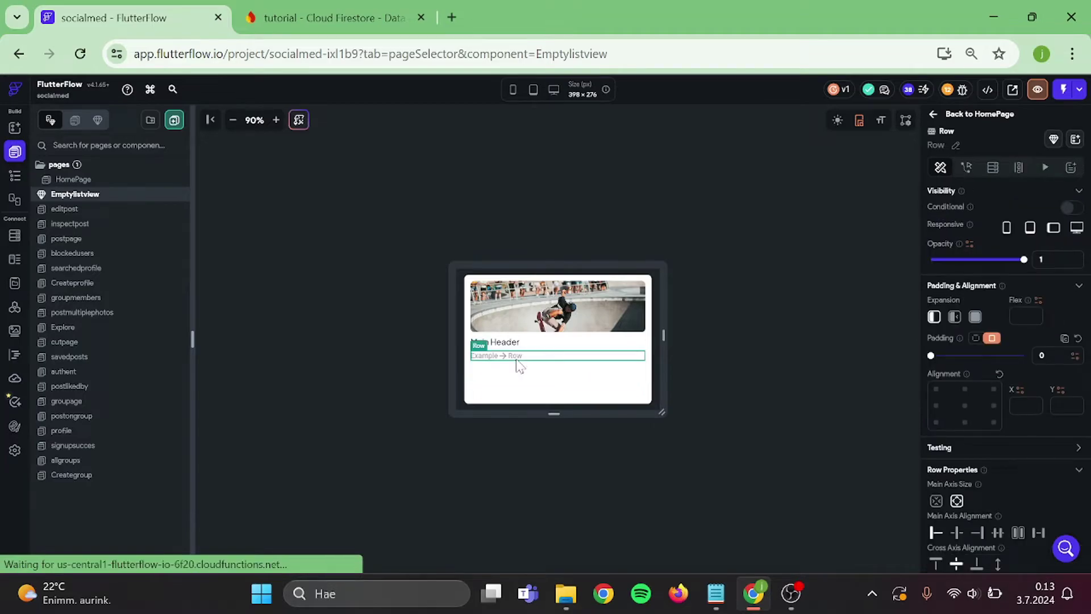
{"action": "key", "text": "Delete"}
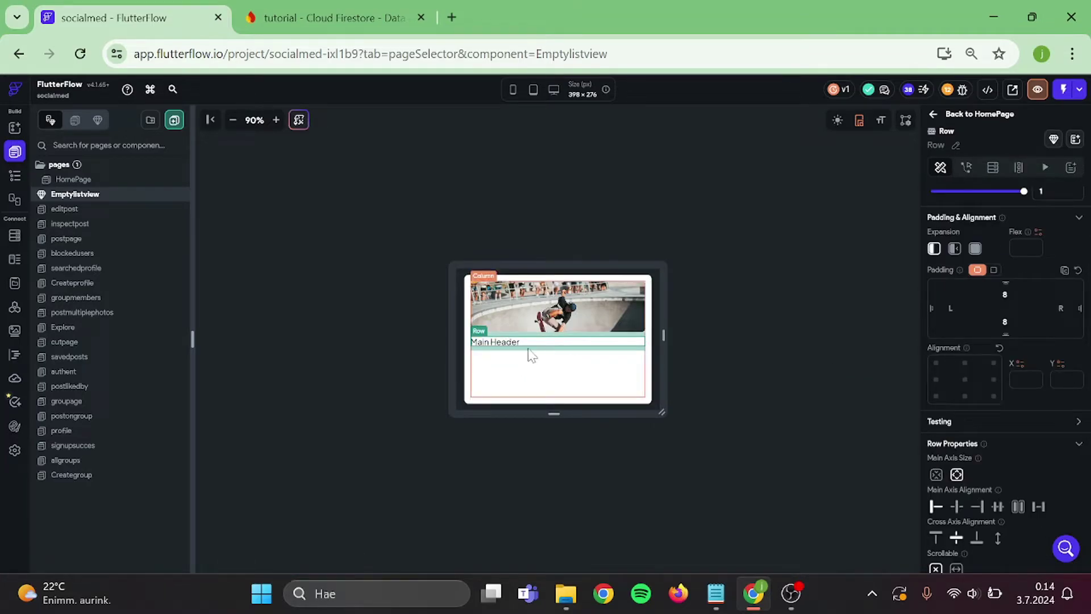
Remove the Row wrapping Main Header so the text sits directly under the image.
{"action": "right_click", "coordinate": [536, 354]}
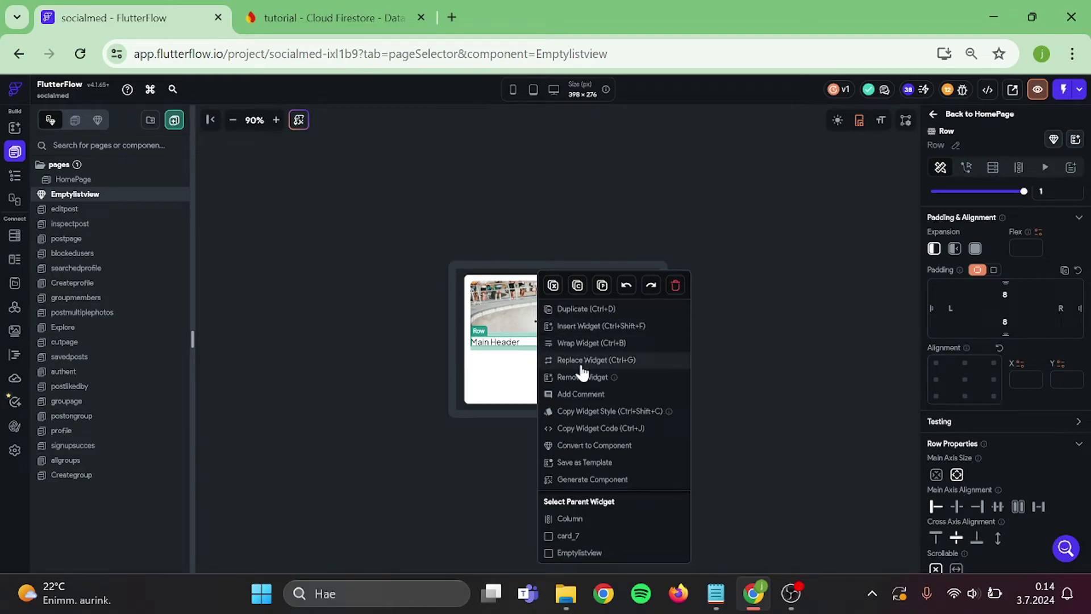
{"action": "left_click", "coordinate": [582, 377]}
{"action": "left_click", "coordinate": [564, 341]}
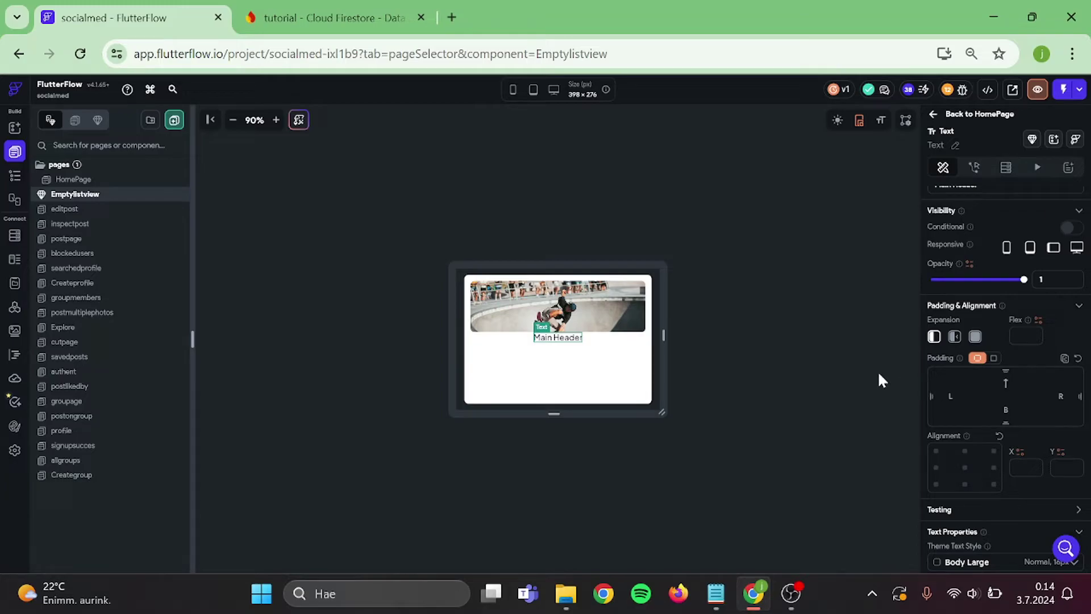
{"action": "type", "text": "15"}
Give the header text top padding 15 and change it to 'Your feed is empty :('.
{"action": "key", "text": "Return"}
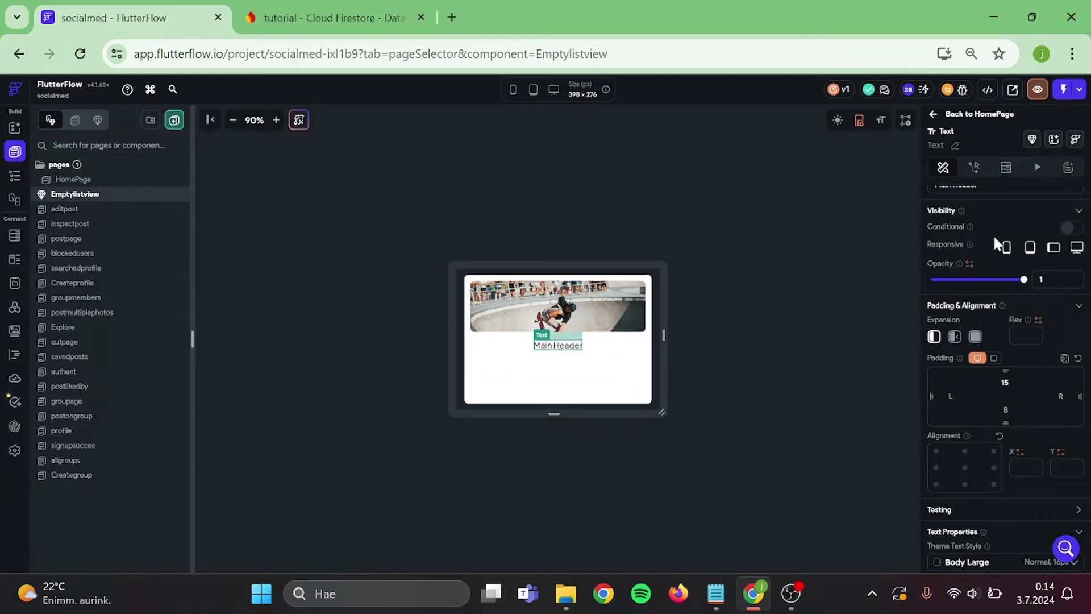
{"action": "scroll", "coordinate": [993, 245], "scroll_direction": "up", "scroll_amount": 3}
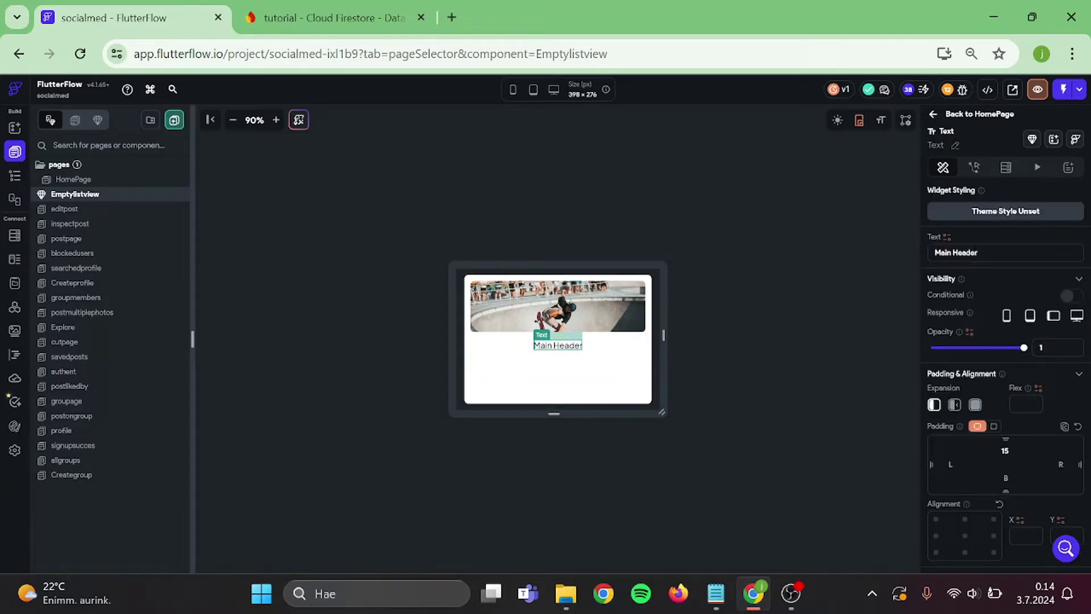
{"action": "double_click", "coordinate": [956, 252]}
{"action": "type", "text": "L"}
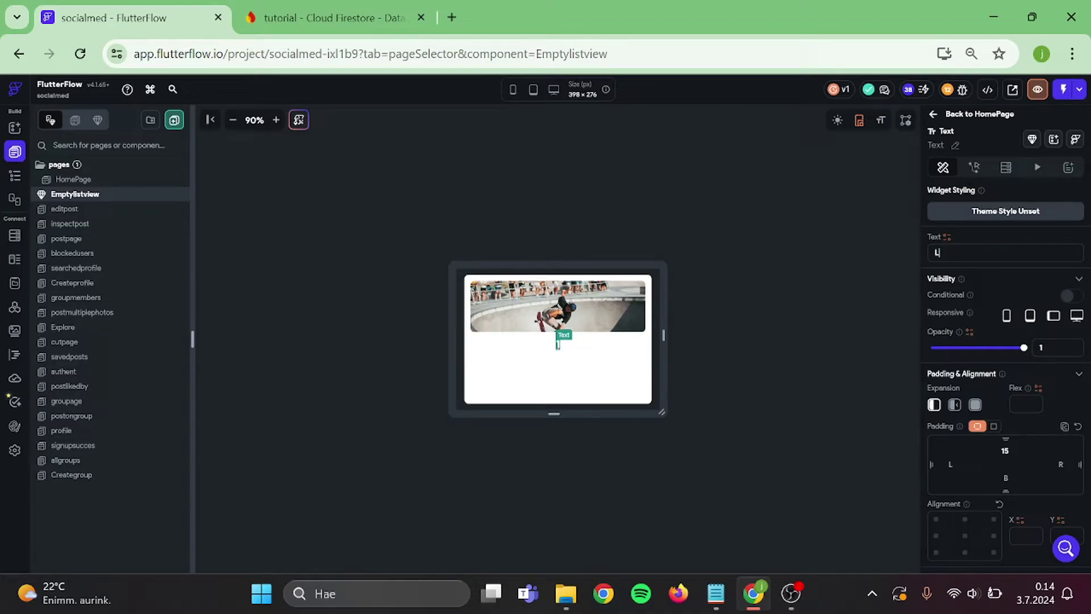
{"action": "type", "text": "Your feed is empty"}
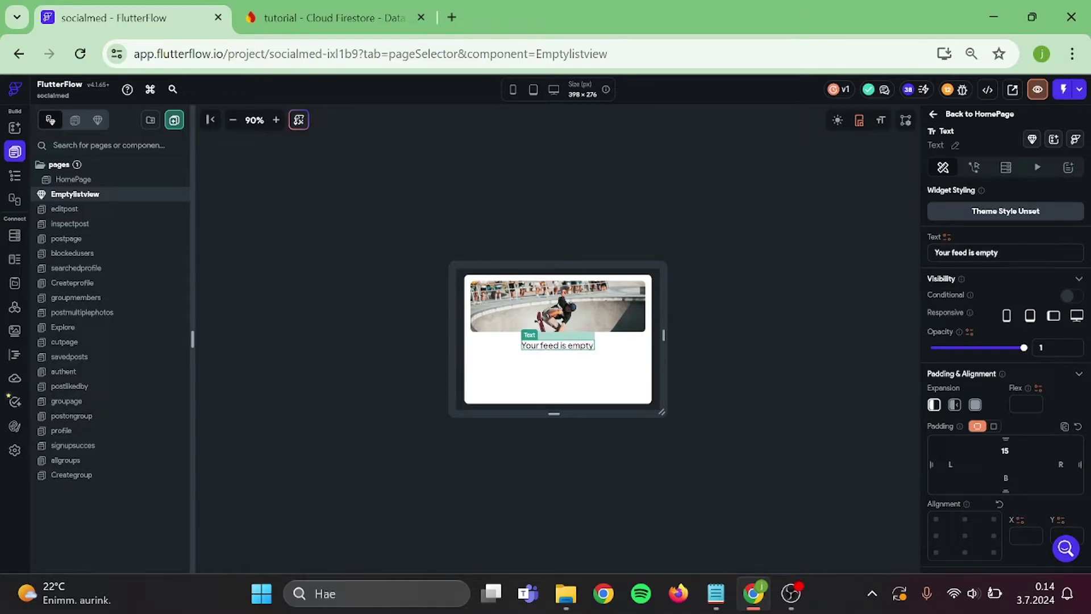
{"action": "type", "text": ":("}
{"action": "left_click", "coordinate": [763, 339]}
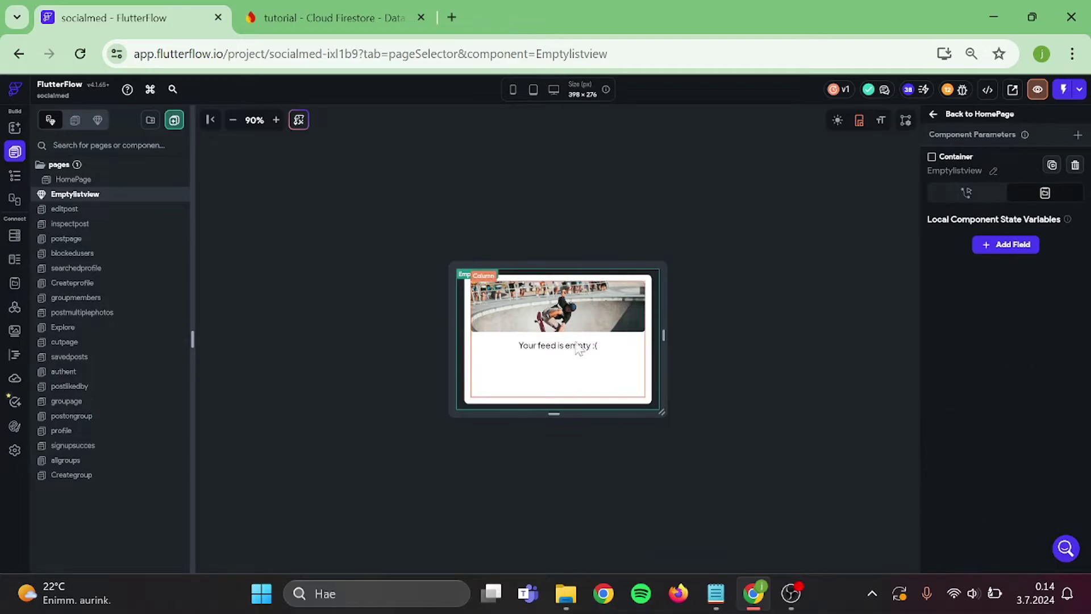
Duplicate the heading and reword the copy to 'Start to follow more users !'.
{"action": "right_click", "coordinate": [574, 355]}
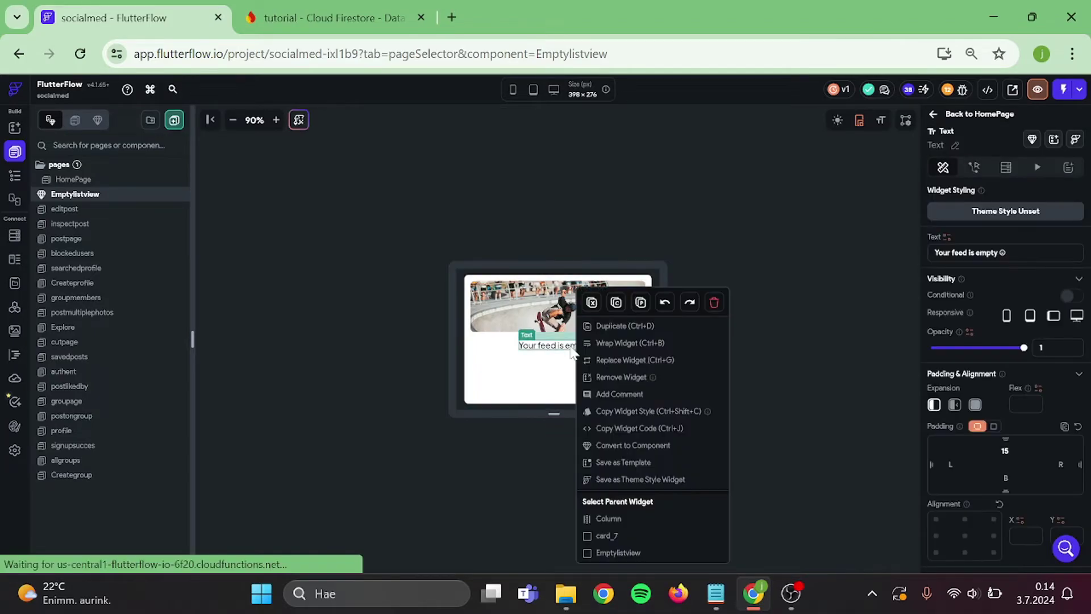
{"action": "left_click", "coordinate": [614, 325]}
{"action": "key", "text": "ctrl+d"}
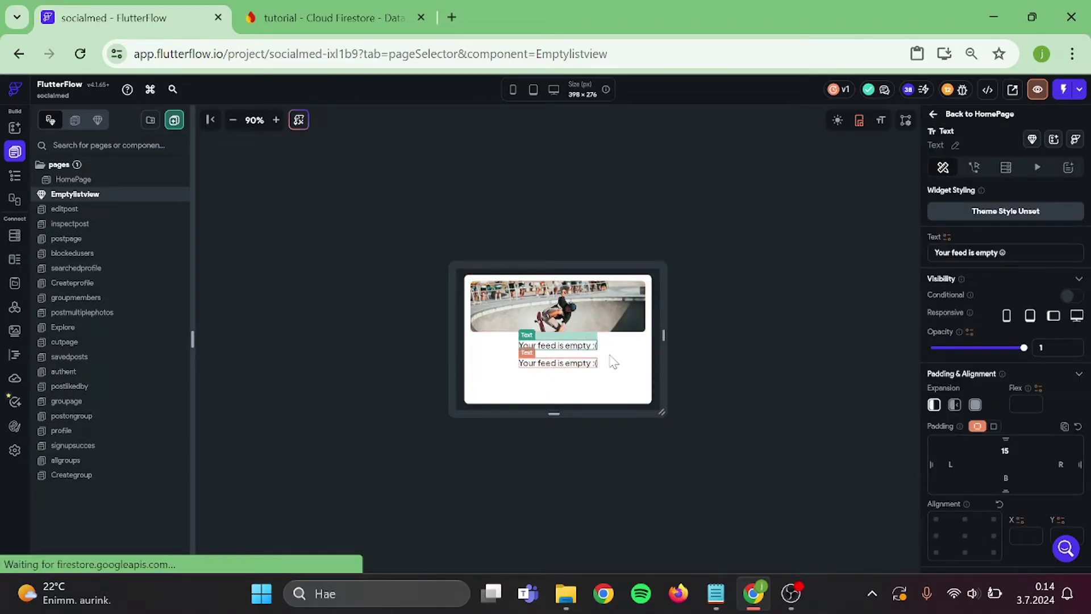
{"action": "left_click", "coordinate": [967, 253]}
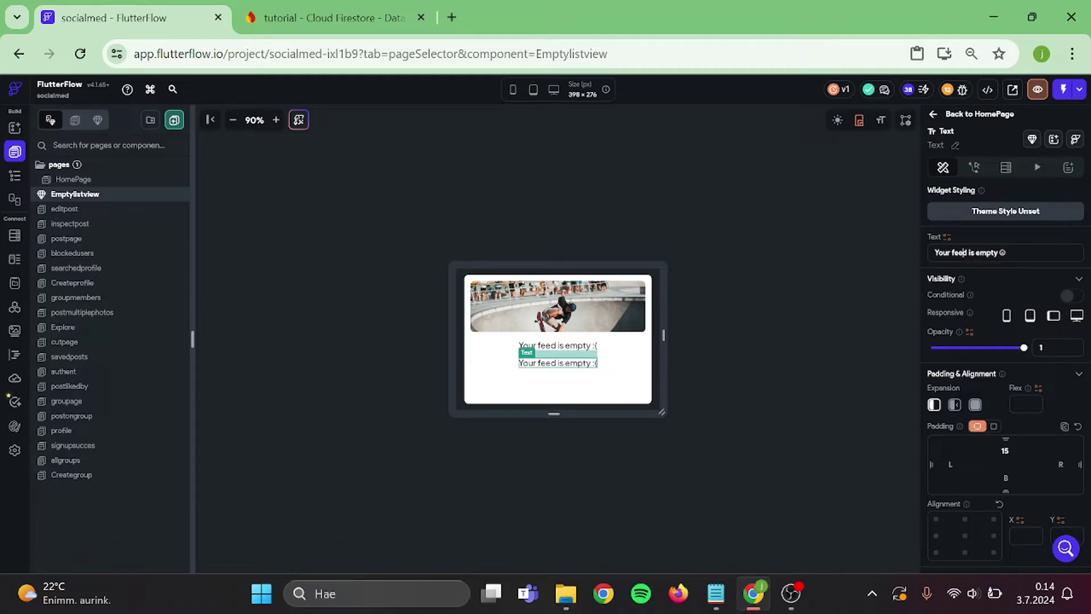
{"action": "left_click_drag", "start_coordinate": [968, 253], "coordinate": [938, 253]}
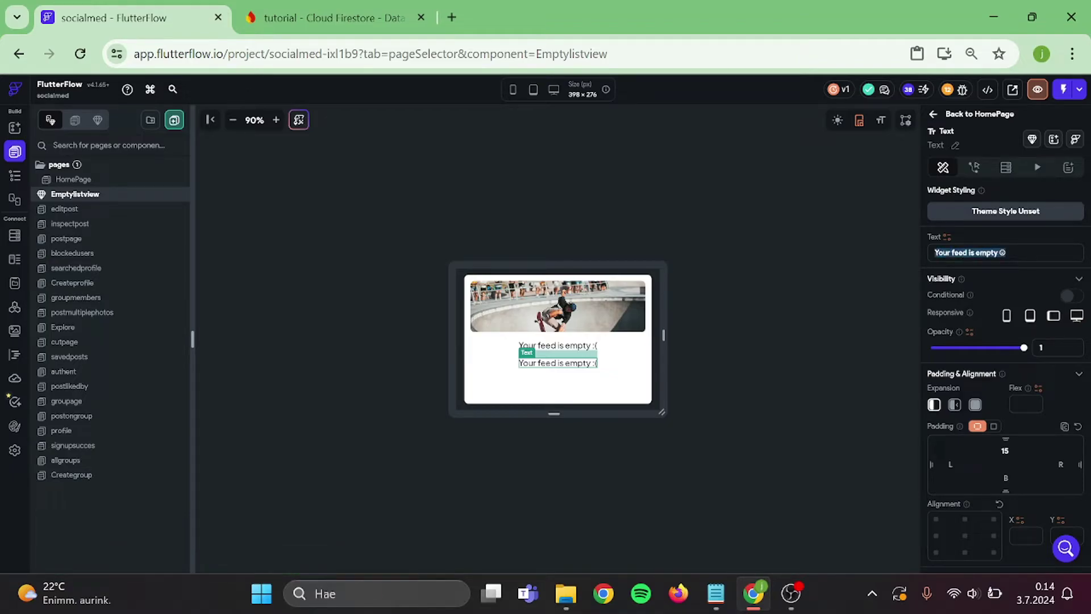
{"action": "type", "text": "Start"}
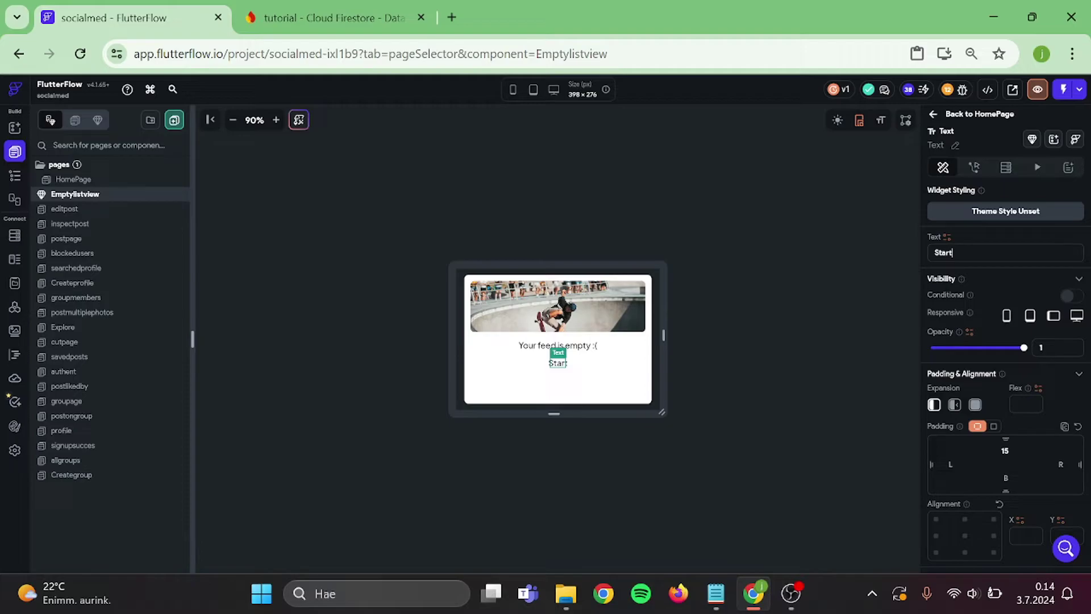
{"action": "type", "text": " to follow more "}
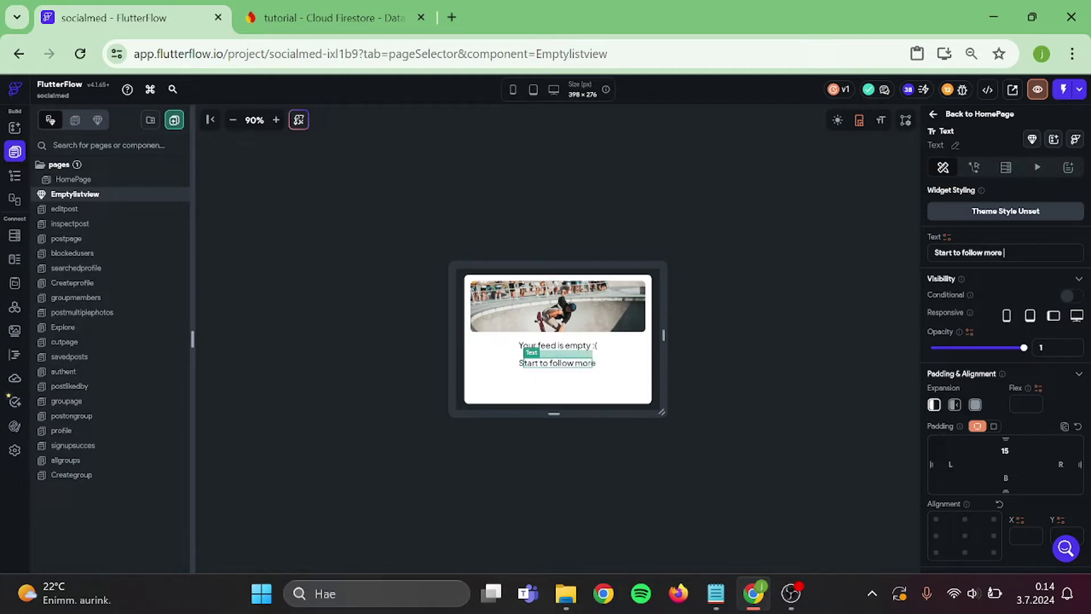
{"action": "type", "text": "users !"}
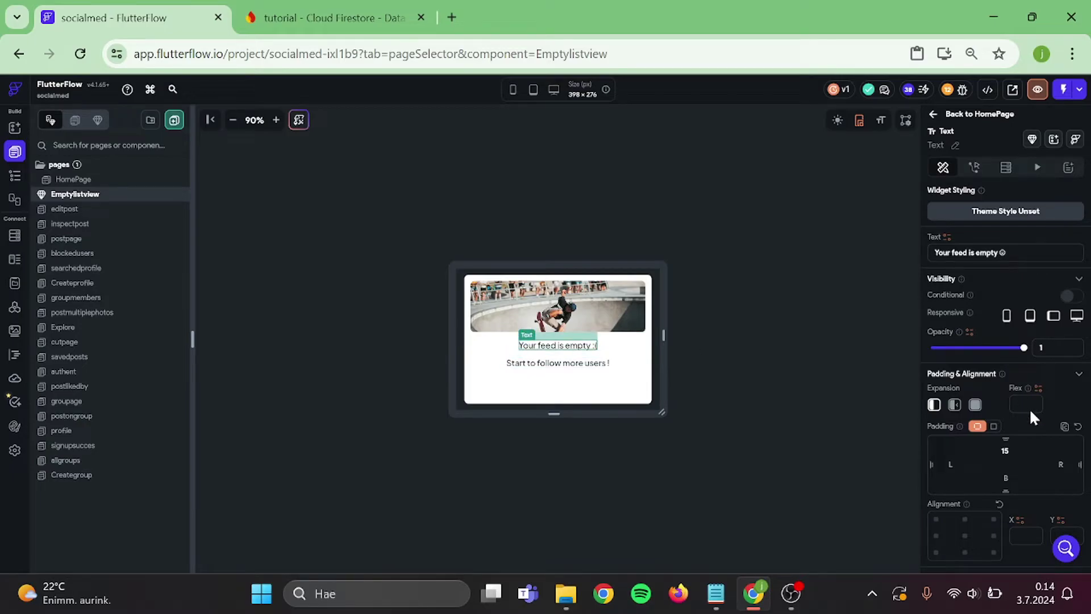
{"action": "scroll", "coordinate": [1029, 408], "scroll_direction": "down", "scroll_amount": 5}
{"action": "scroll", "coordinate": [1029, 409], "scroll_direction": "down", "scroll_amount": 3}
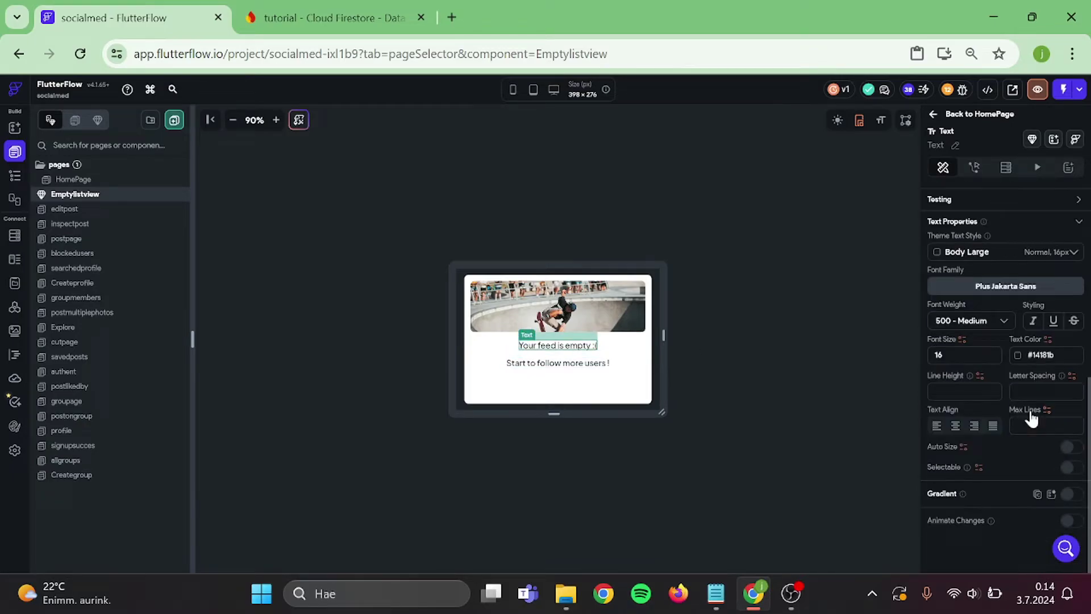
Set the heading's font size to 27 and its top padding to 25.
{"action": "left_click", "coordinate": [963, 354]}
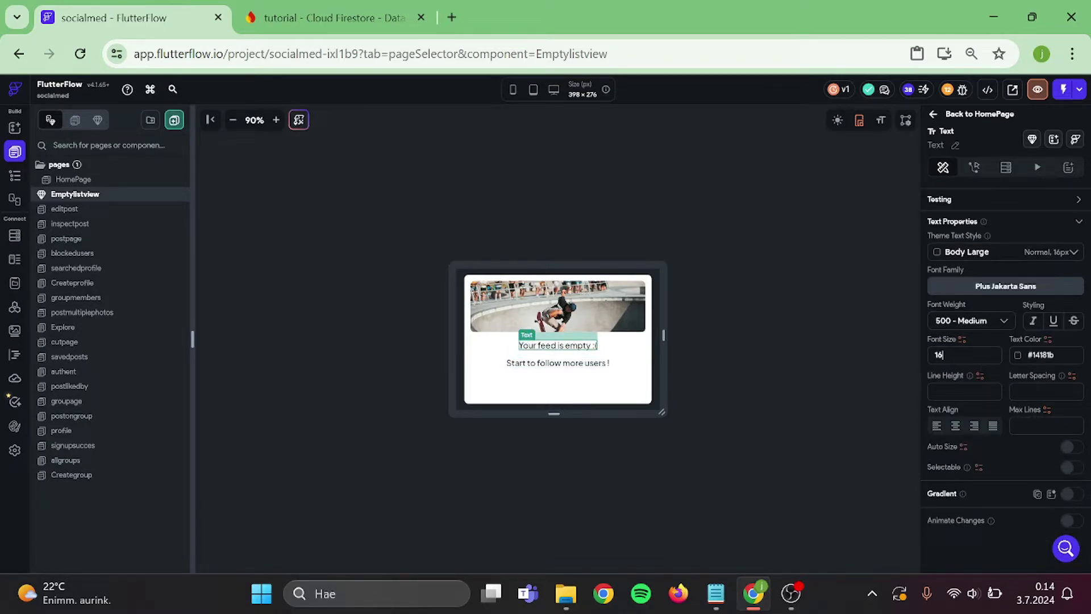
{"action": "key", "text": "BackSpace"}
{"action": "key", "text": "BackSpace"}
{"action": "type", "text": "27"}
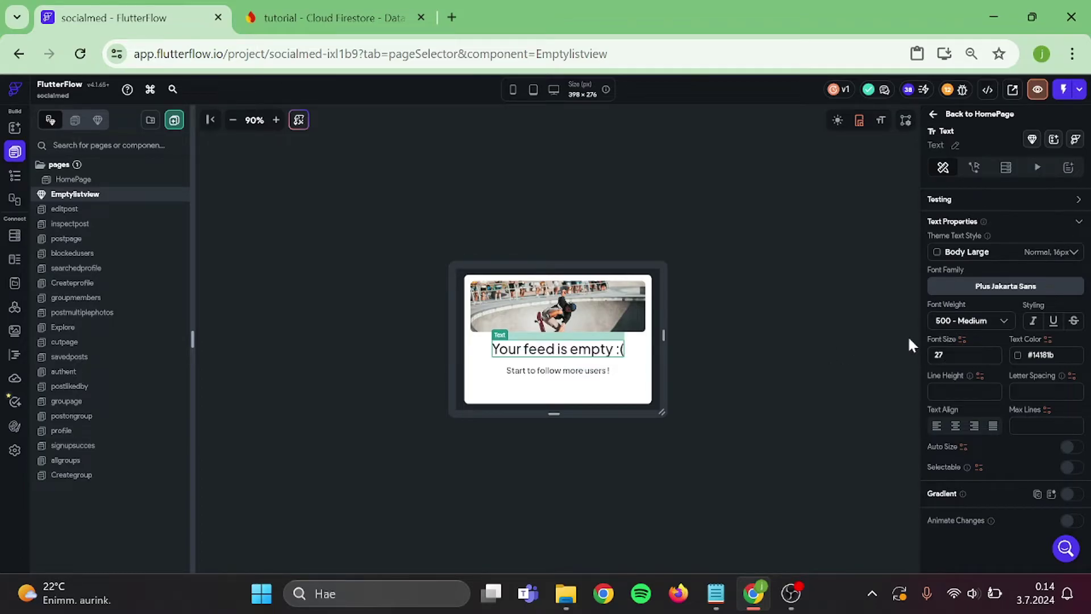
{"action": "scroll", "coordinate": [1022, 302], "scroll_direction": "up", "scroll_amount": 5}
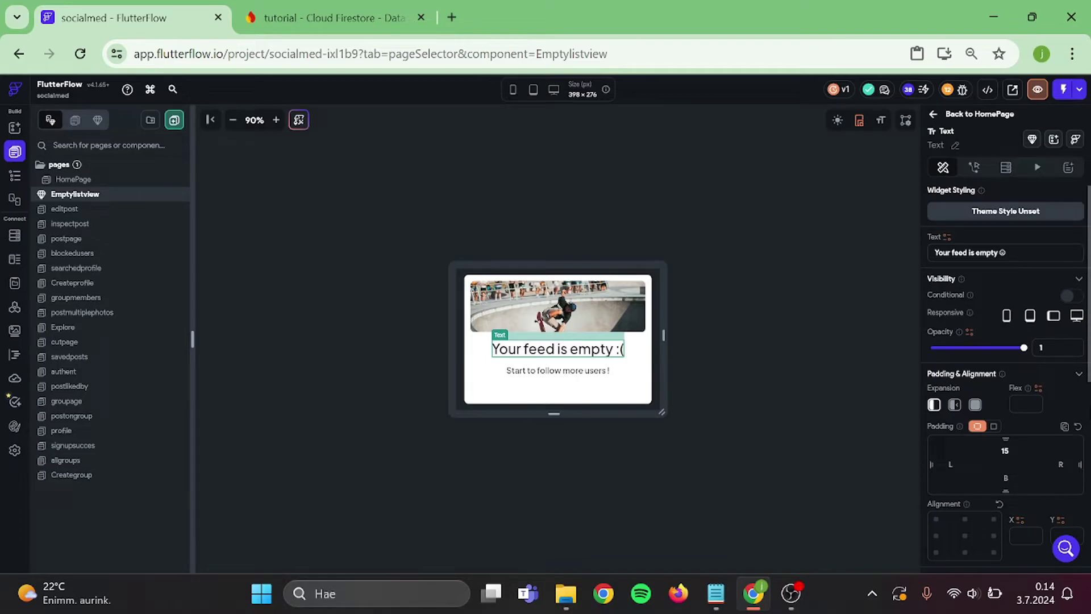
{"action": "key", "text": "BackSpace"}
{"action": "key", "text": "BackSpace"}
{"action": "type", "text": "25"}
Add a Navigate To Explore tap action to card_7 in the Action Flow Editor.
{"action": "left_click", "coordinate": [855, 384]}
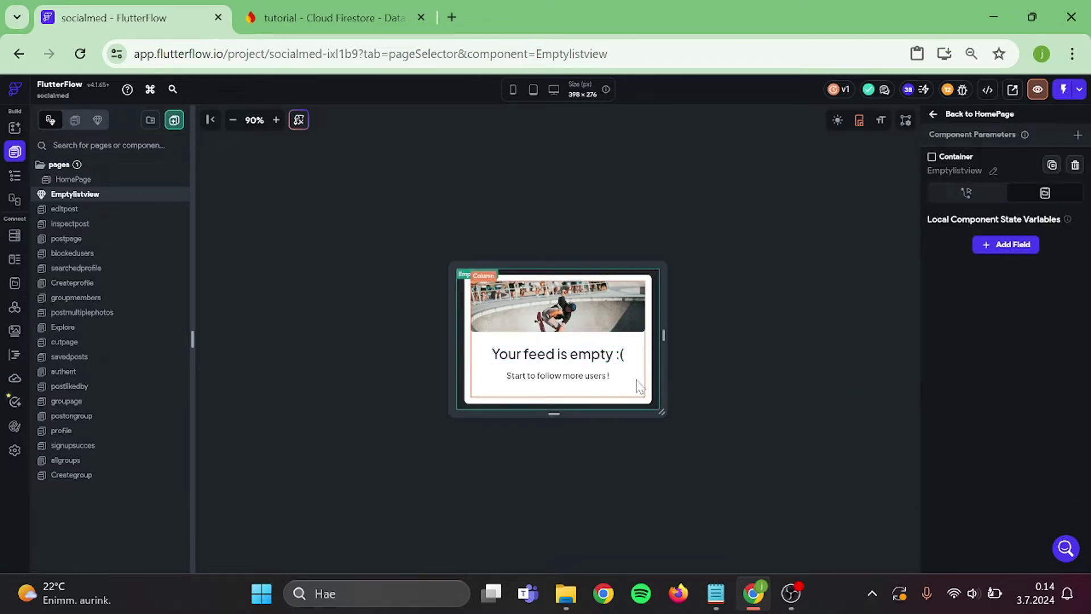
{"action": "left_click", "coordinate": [656, 341]}
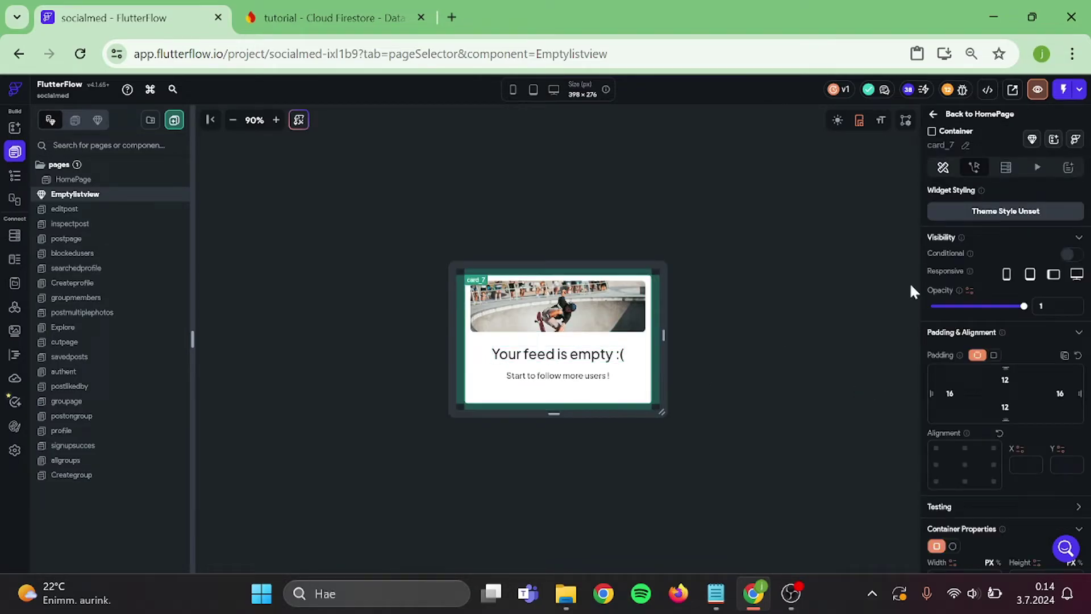
{"action": "left_click", "coordinate": [973, 168]}
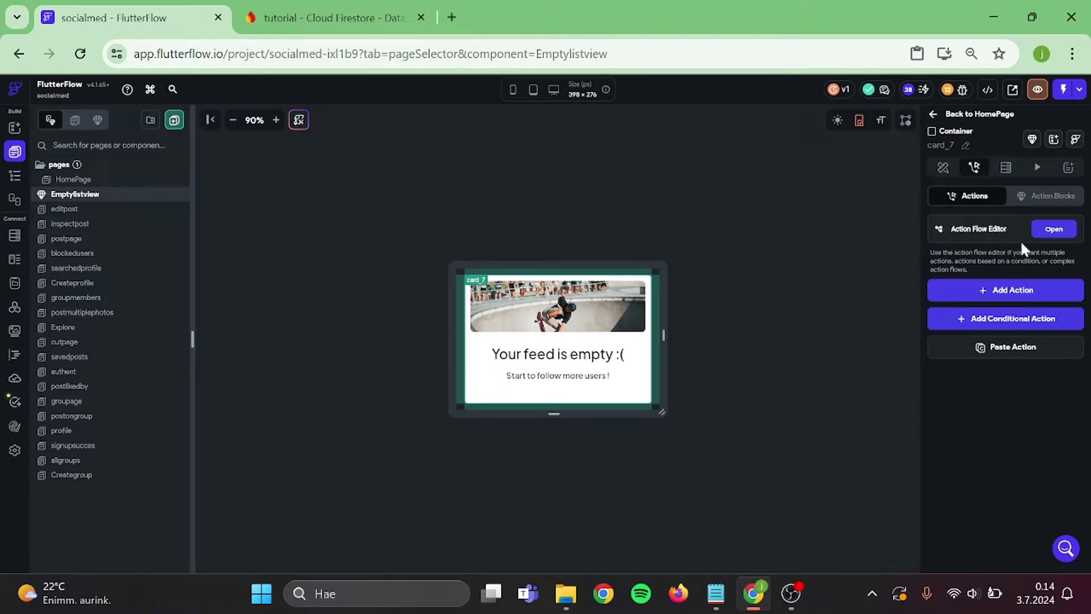
{"action": "left_click", "coordinate": [1055, 230]}
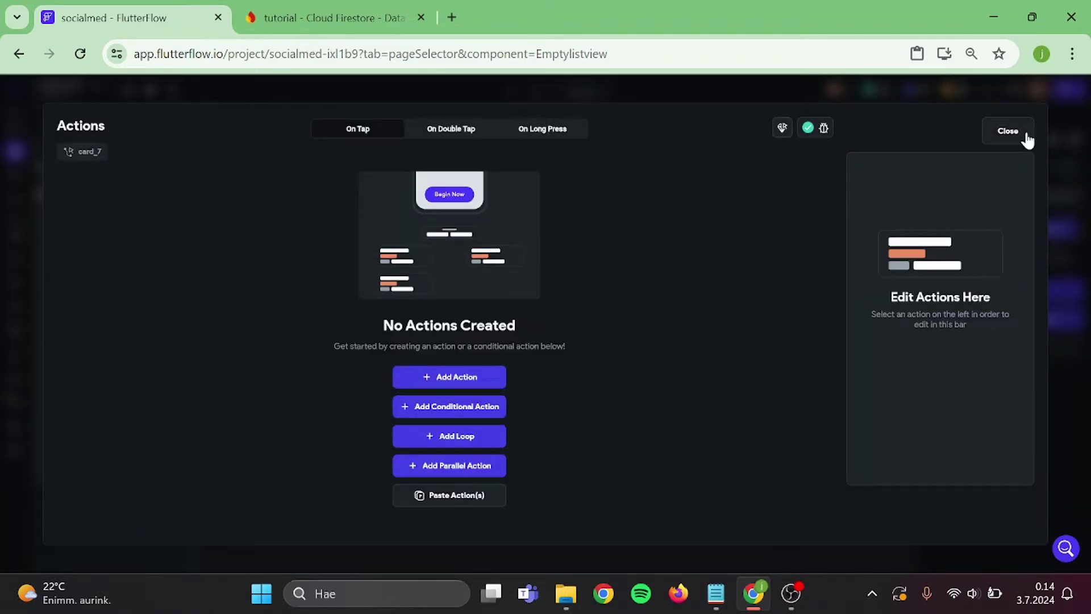
{"action": "left_click", "coordinate": [449, 376]}
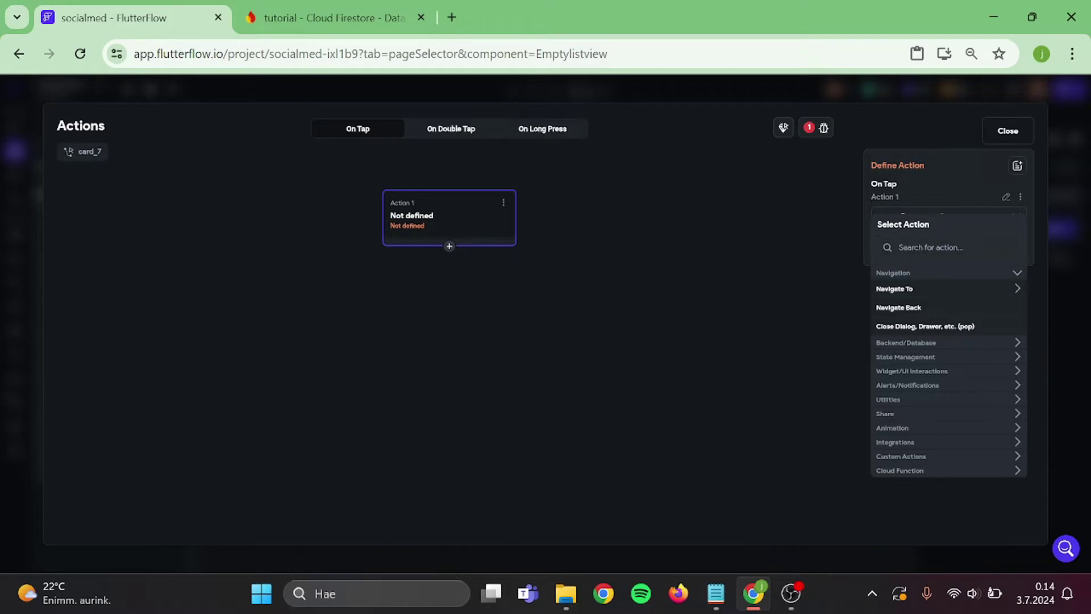
{"action": "left_click", "coordinate": [946, 247]}
{"action": "type", "text": "explore"}
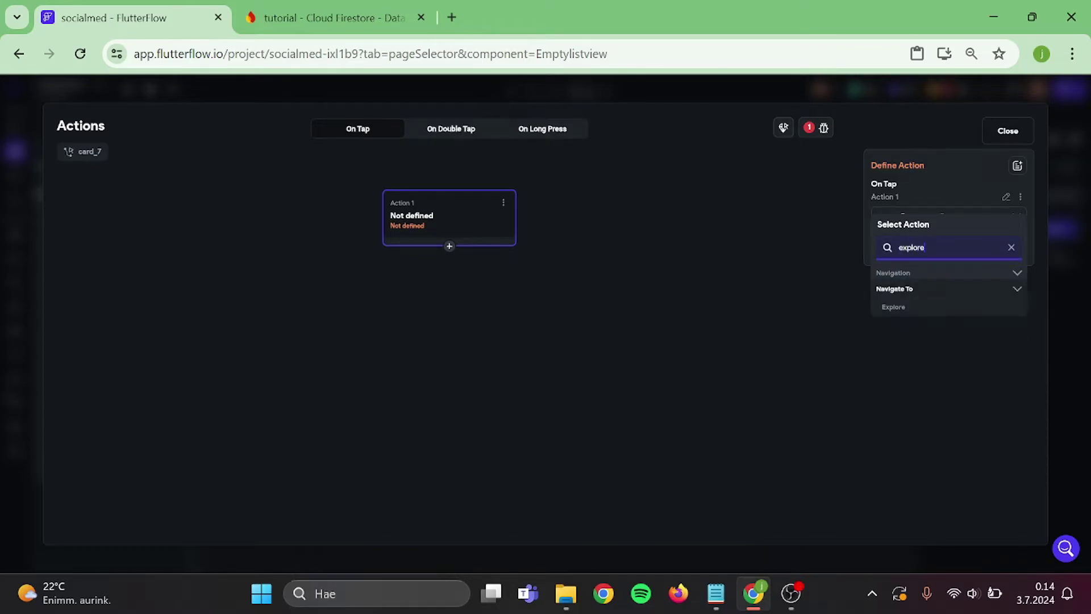
{"action": "left_click", "coordinate": [894, 307]}
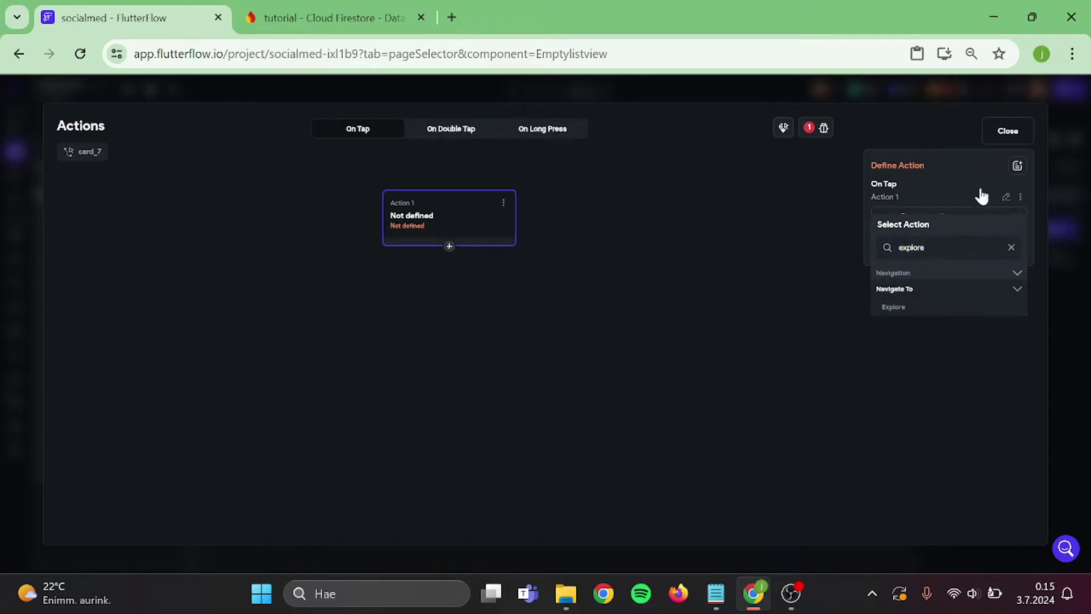
{"action": "left_click", "coordinate": [1007, 131]}
{"action": "left_click", "coordinate": [722, 317]}
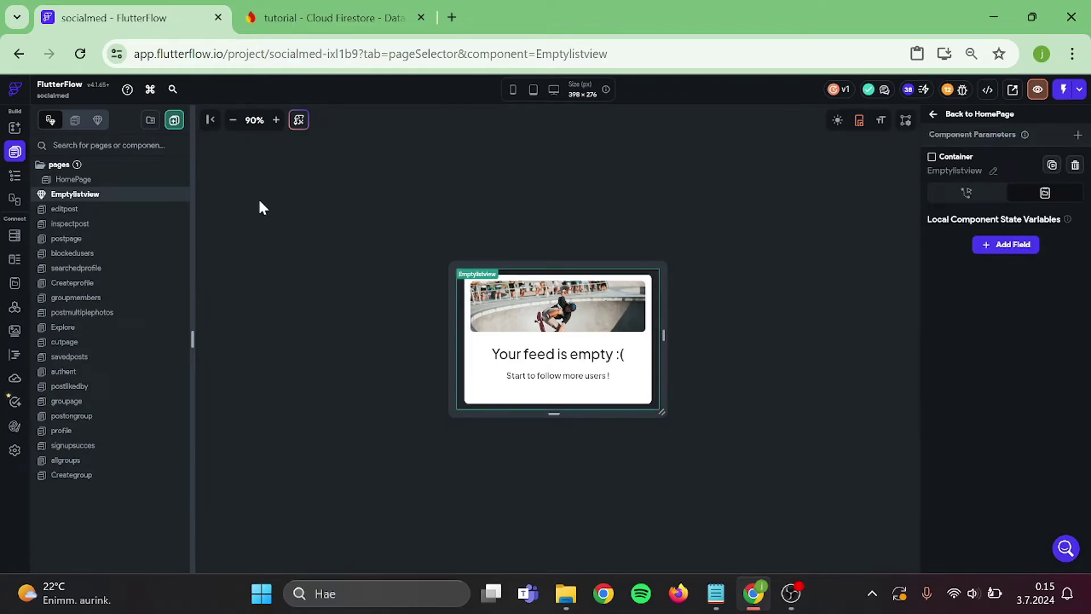
On HomePage, make the centred Emptylistview component the posts ListView's empty widget, then preview it.
{"action": "left_click", "coordinate": [93, 179]}
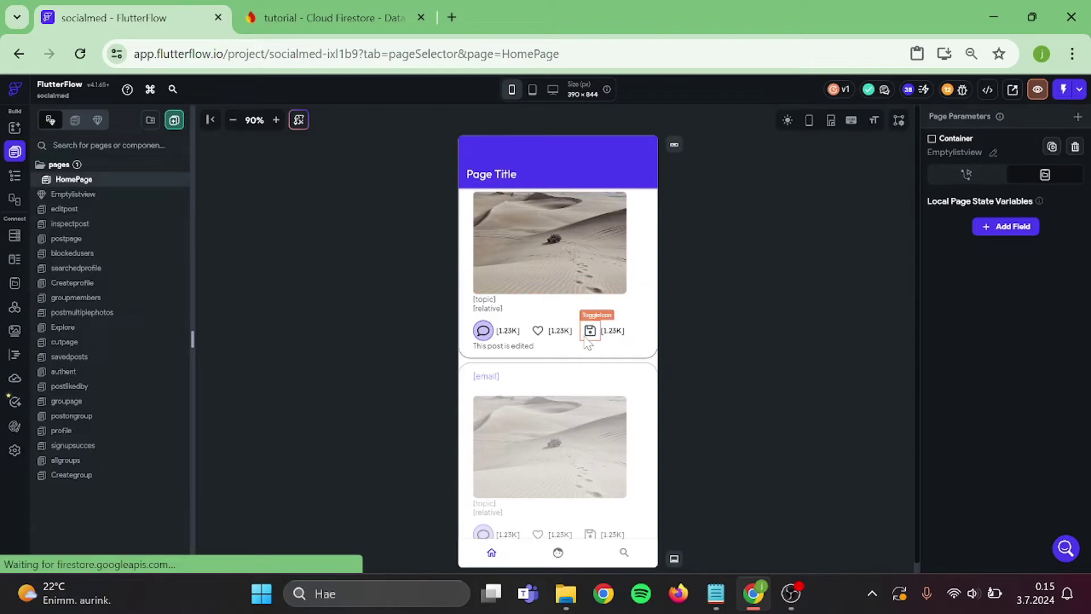
{"action": "scroll", "coordinate": [552, 405], "scroll_direction": "down", "scroll_amount": 3}
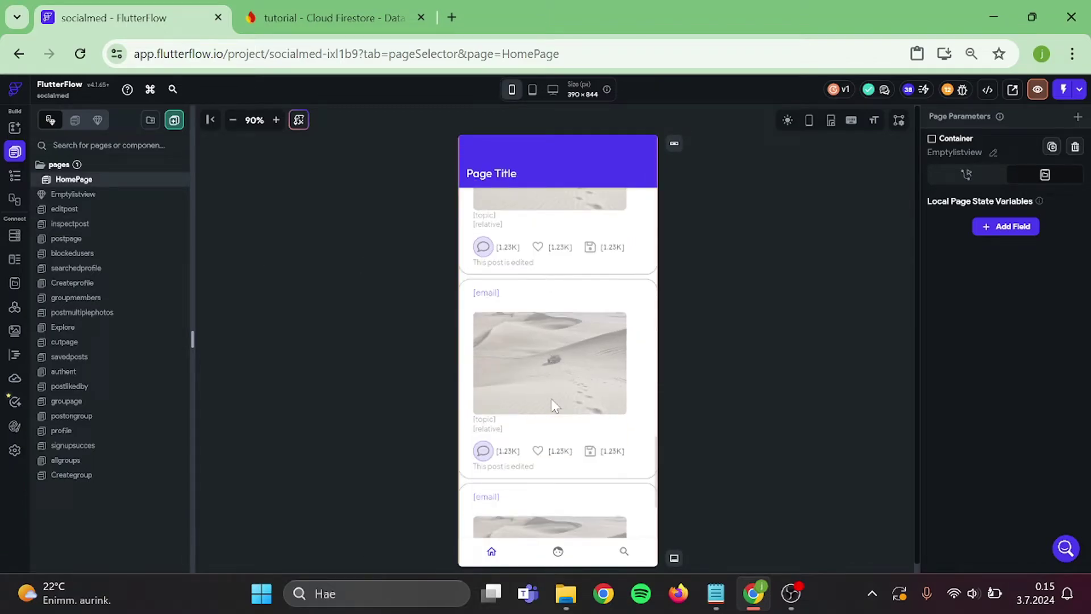
{"action": "left_click", "coordinate": [552, 405]}
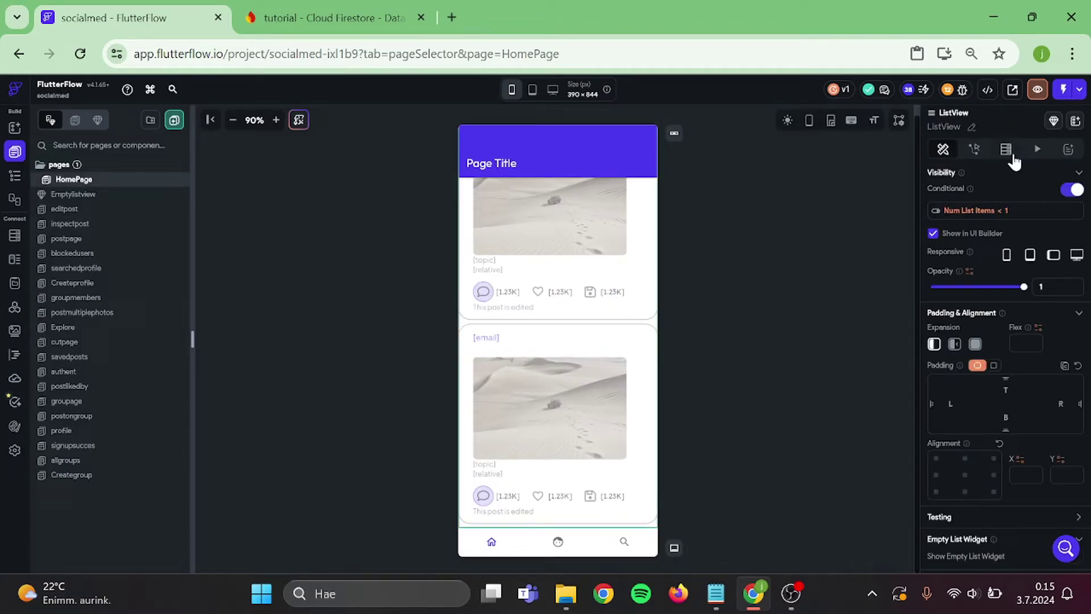
{"action": "scroll", "coordinate": [983, 536], "scroll_direction": "down", "scroll_amount": 3}
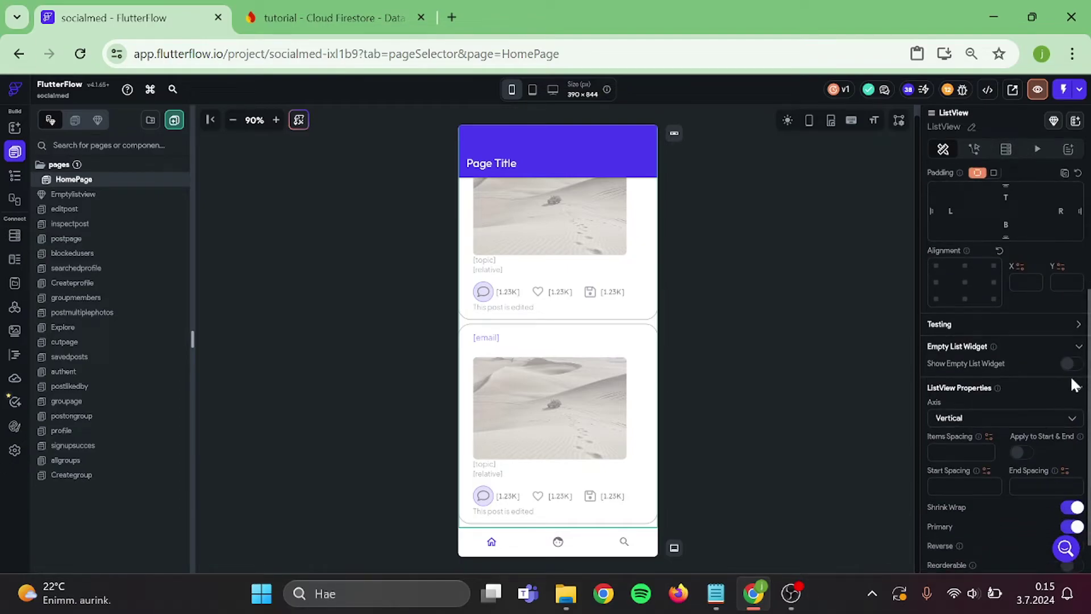
{"action": "left_click", "coordinate": [1070, 364]}
{"action": "left_click", "coordinate": [980, 400]}
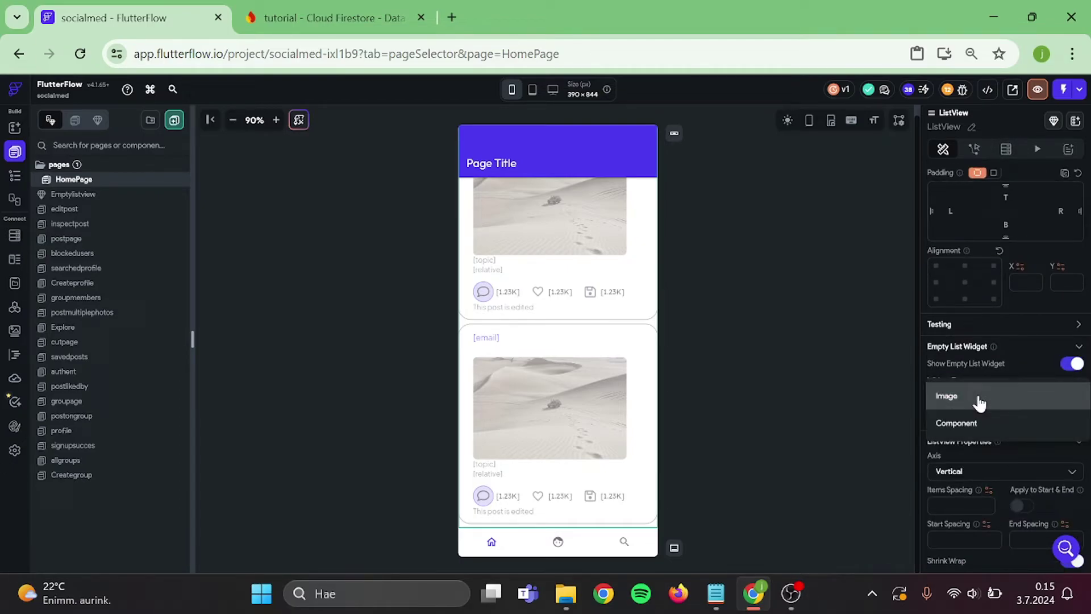
{"action": "left_click", "coordinate": [963, 423]}
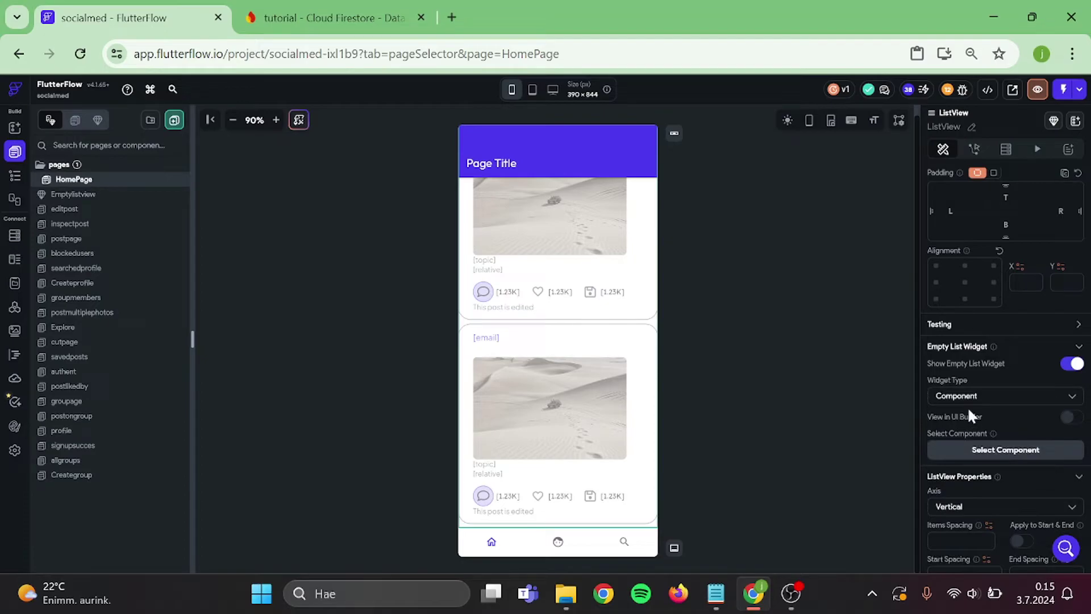
{"action": "left_click", "coordinate": [1034, 449]}
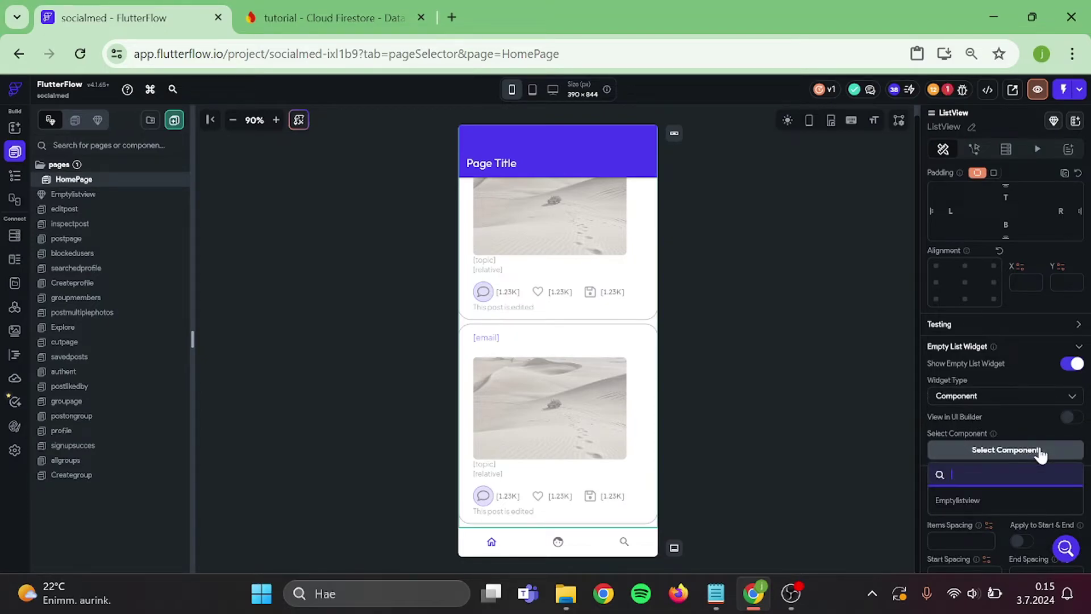
{"action": "left_click", "coordinate": [958, 501]}
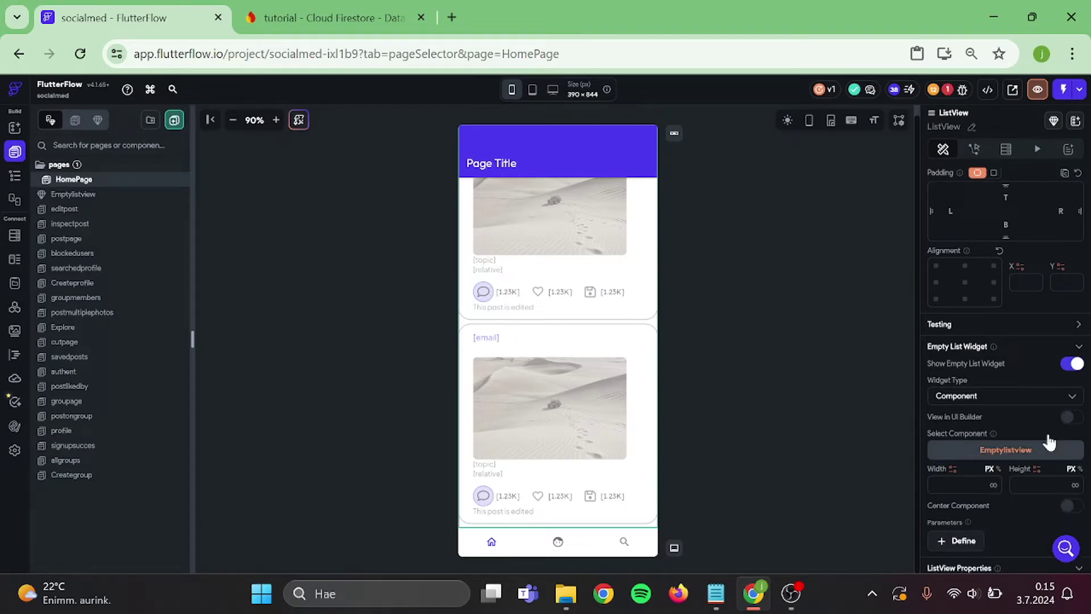
{"action": "scroll", "coordinate": [1015, 484], "scroll_direction": "down", "scroll_amount": 2}
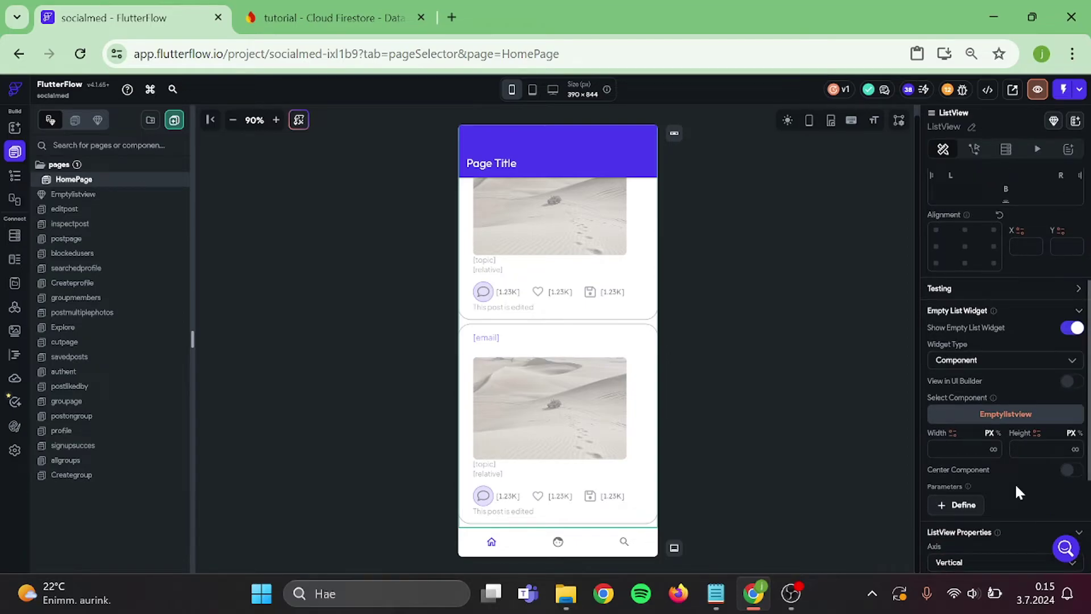
{"action": "scroll", "coordinate": [1015, 484], "scroll_direction": "up", "scroll_amount": 1}
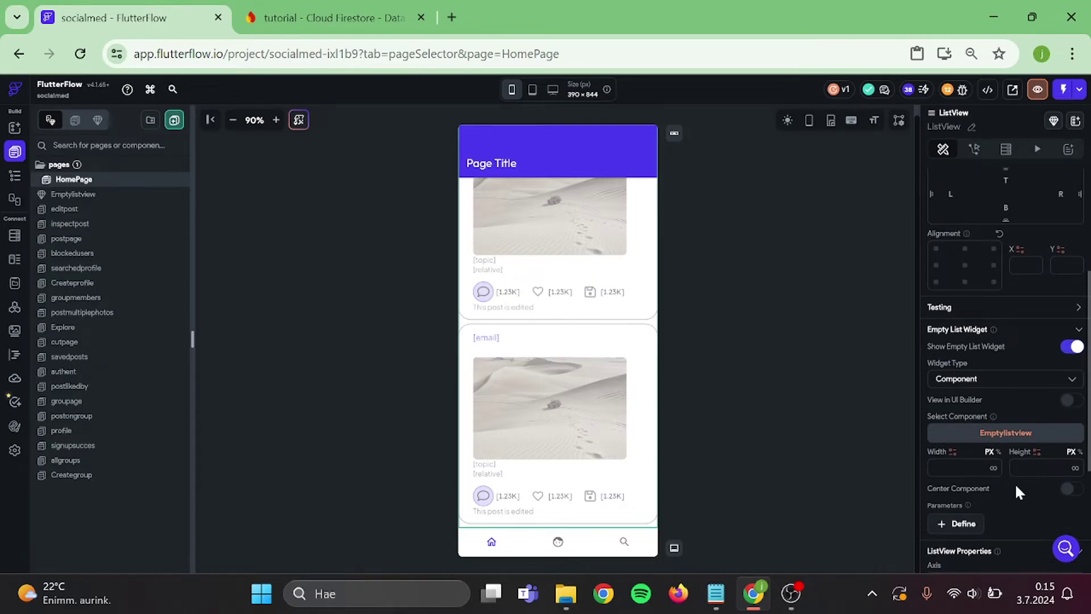
{"action": "left_click", "coordinate": [1070, 489]}
{"action": "left_click", "coordinate": [1072, 399]}
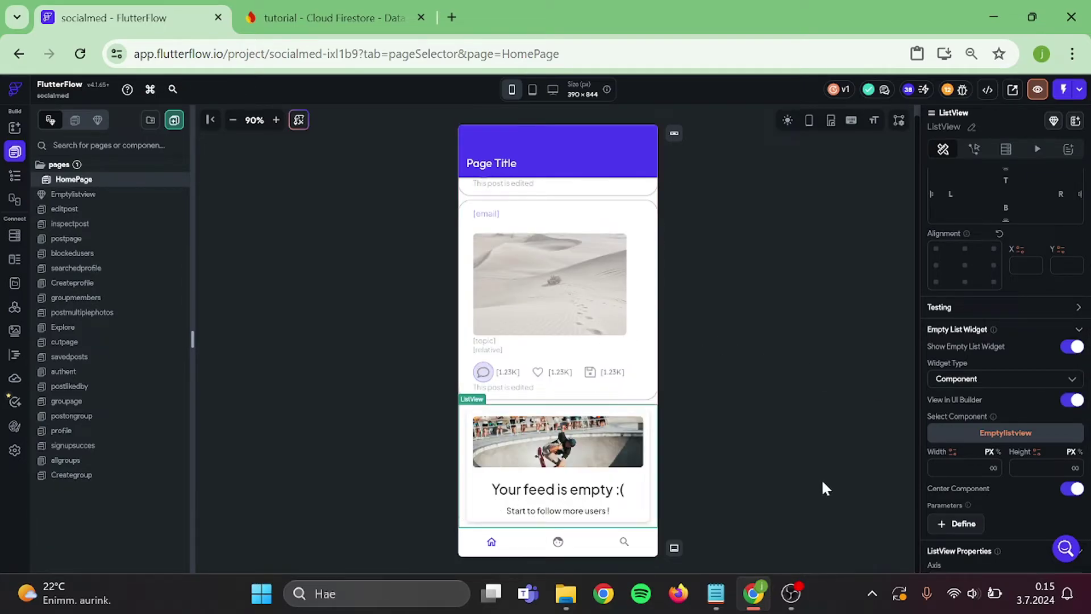
{"action": "left_click", "coordinate": [1076, 400]}
Duplicate the Emptylistview component to make a saved-posts copy.
{"action": "left_click", "coordinate": [772, 366]}
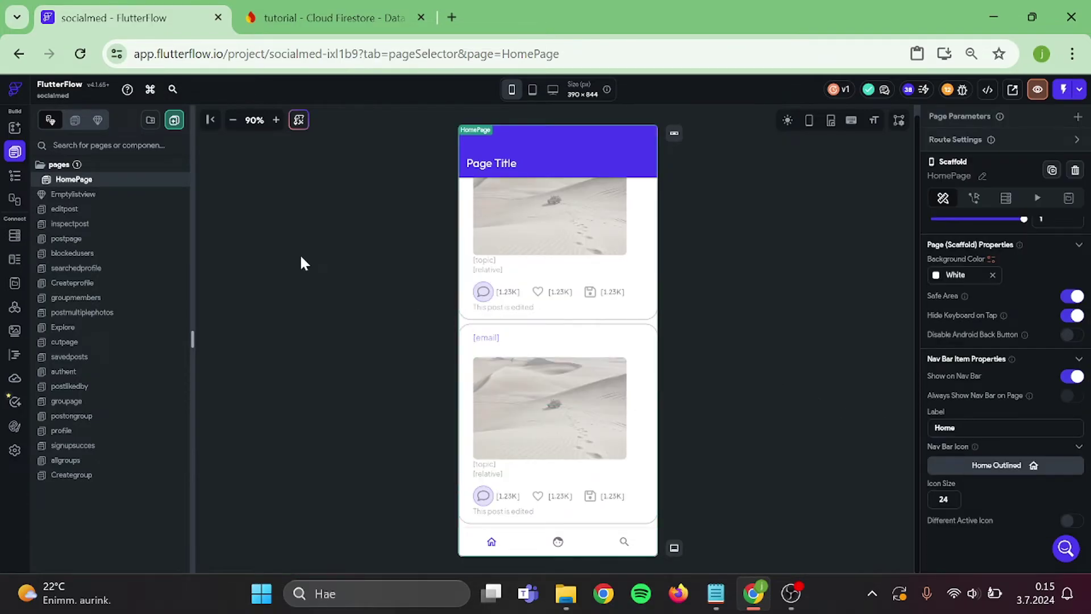
{"action": "left_click", "coordinate": [75, 193]}
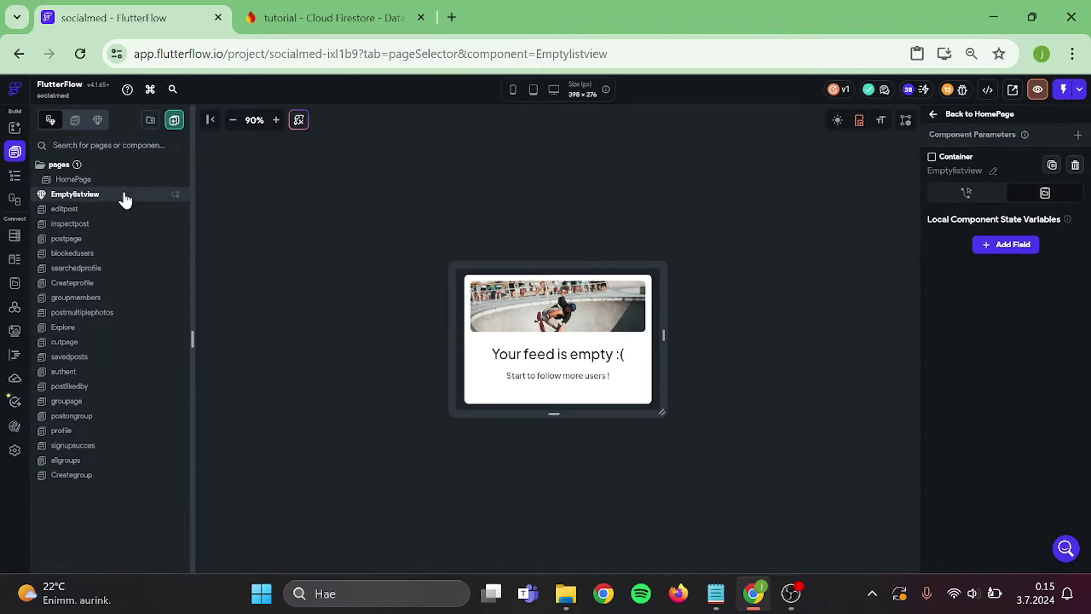
{"action": "right_click", "coordinate": [124, 193]}
{"action": "left_click", "coordinate": [168, 239]}
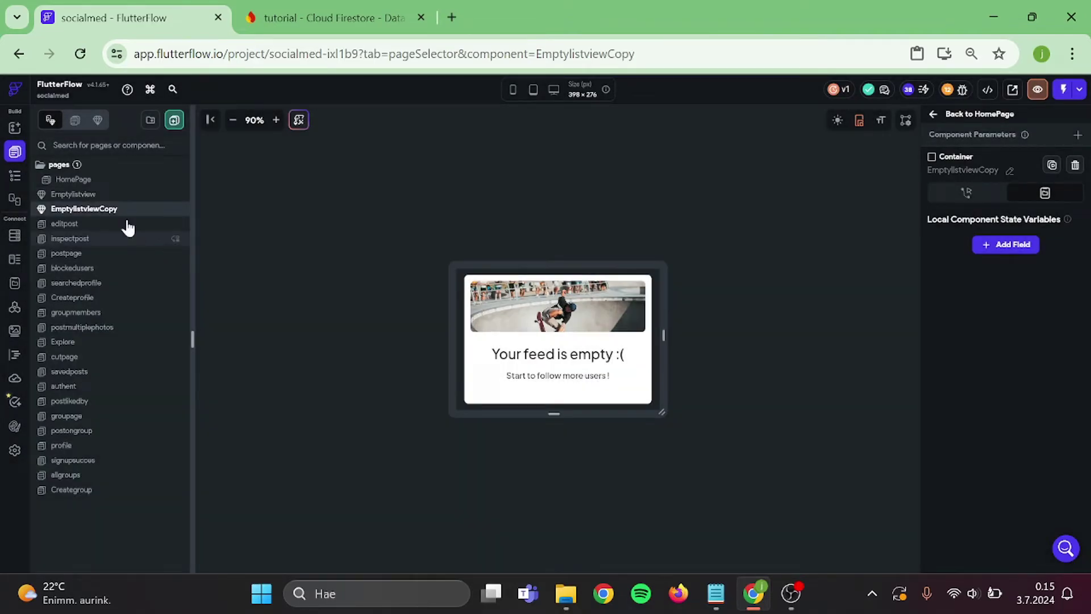
Change the copy's heading to 'You have no saved posts :(' and select the subtitle for rewriting.
{"action": "left_click", "coordinate": [554, 357]}
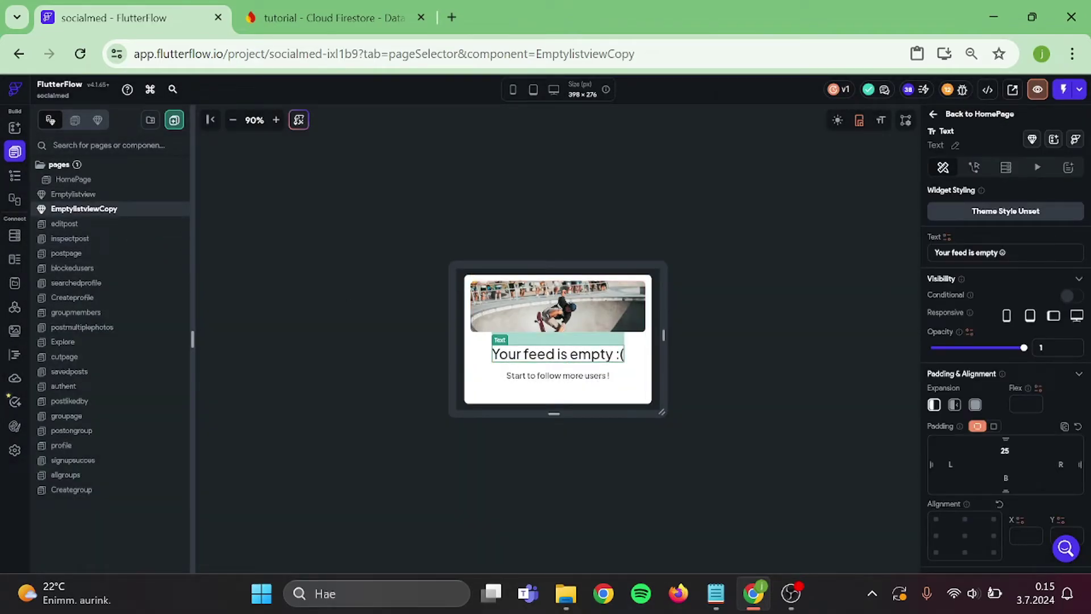
{"action": "key", "text": "ctrl+a"}
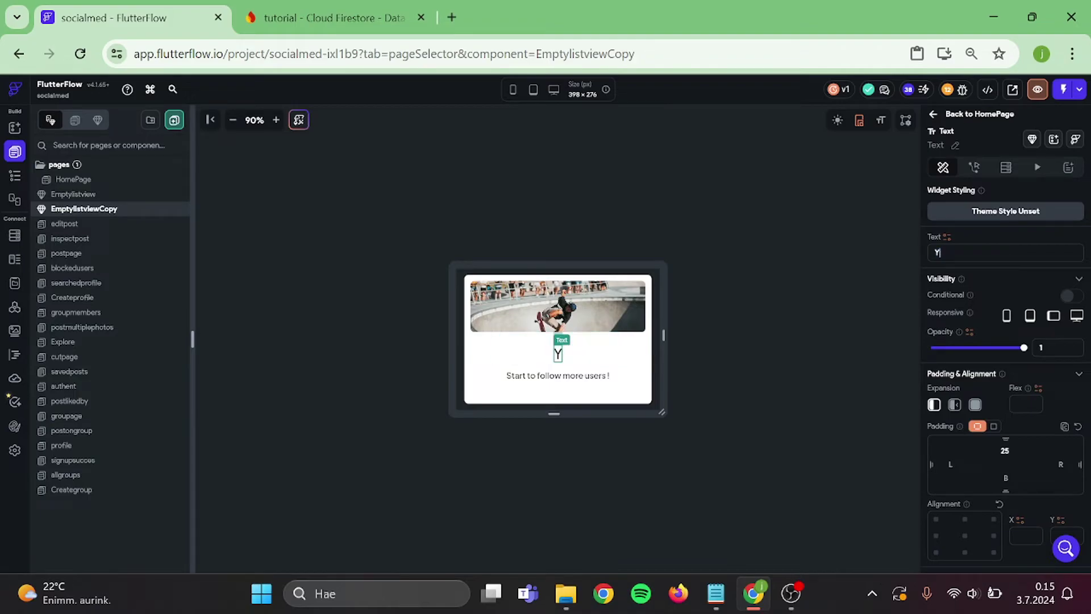
{"action": "type", "text": "You a"}
{"action": "key", "text": "BackSpace"}
{"action": "type", "text": "have "}
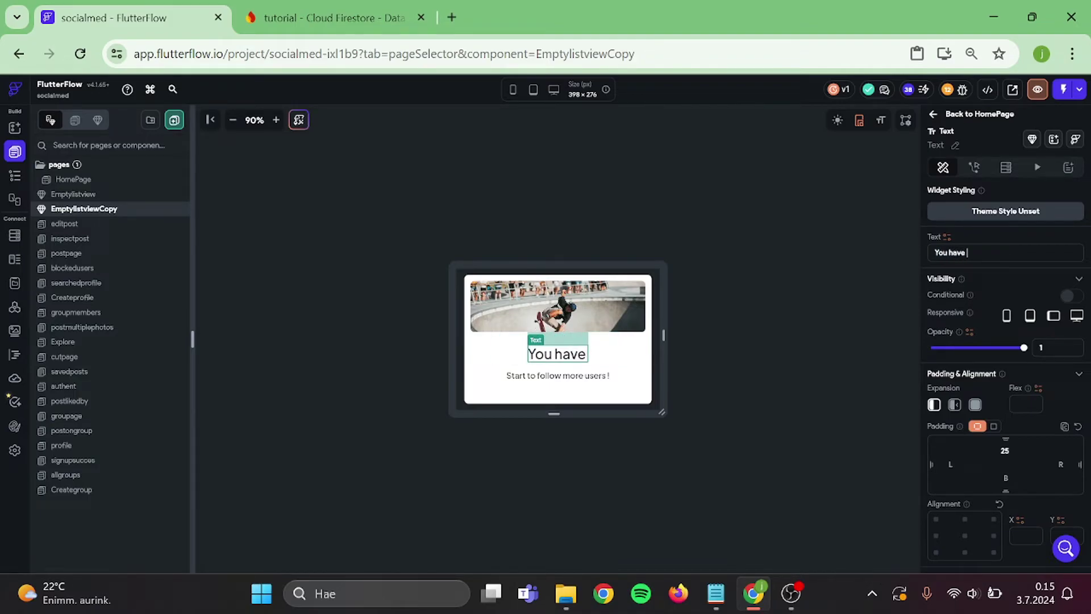
{"action": "type", "text": "no sae"}
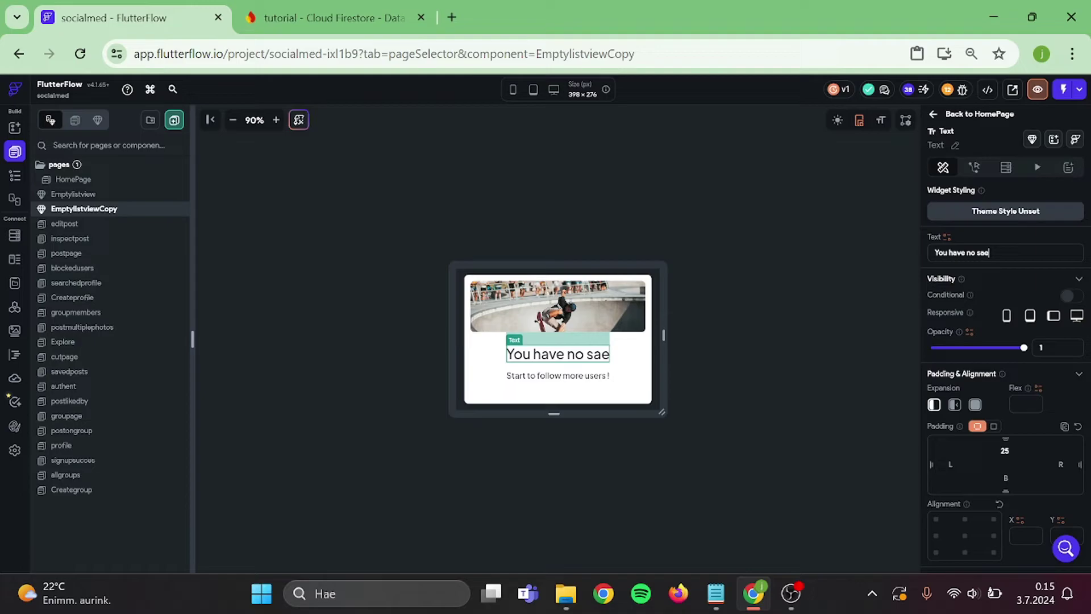
{"action": "key", "text": "BackSpace"}
{"action": "type", "text": "ved posts"}
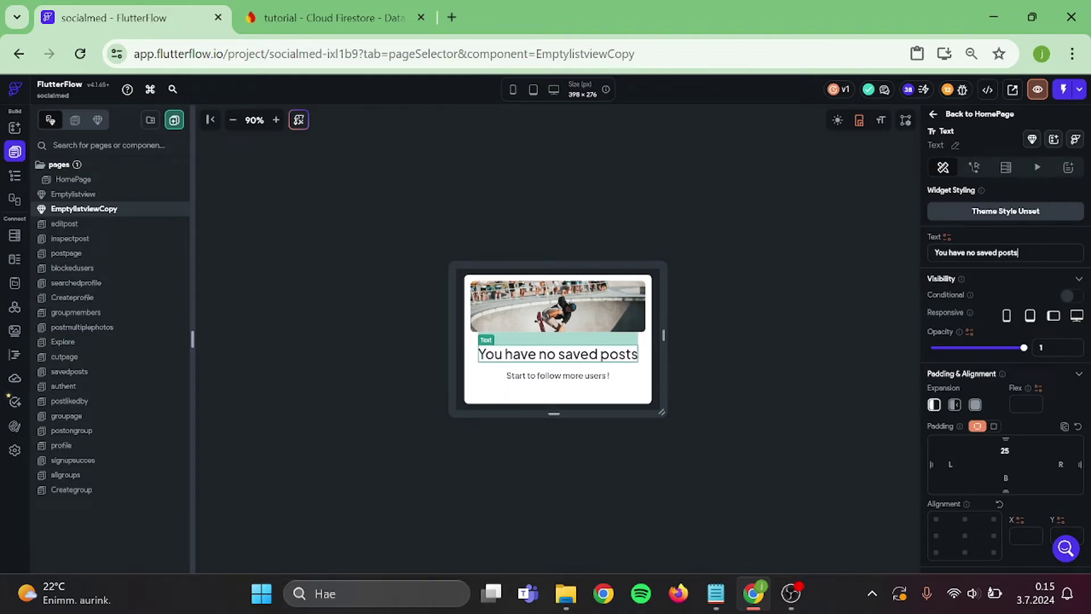
{"action": "type", "text": " :("}
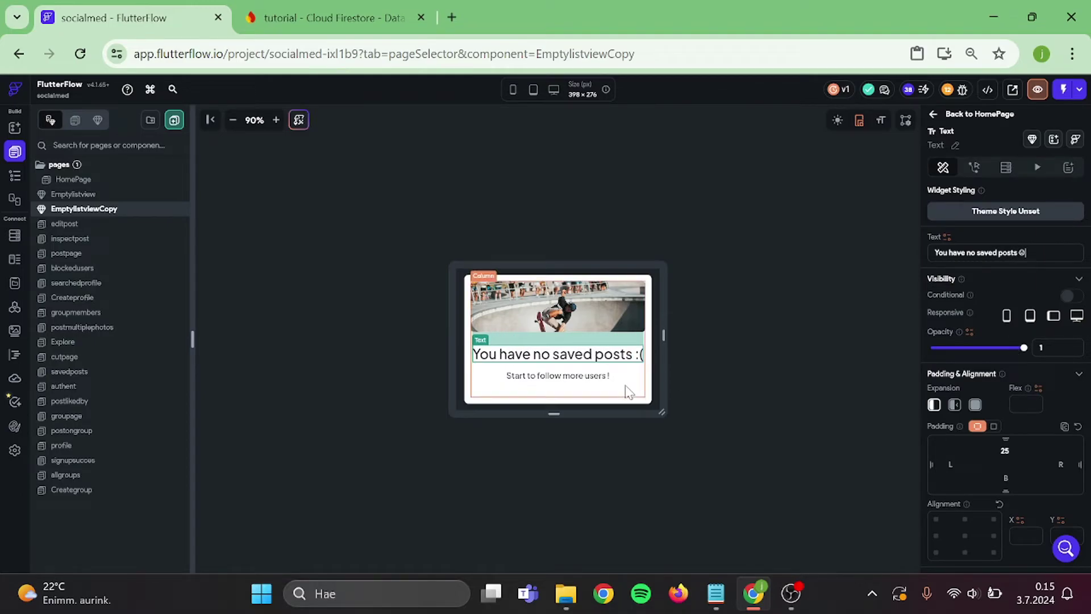
{"action": "left_click", "coordinate": [557, 375]}
{"action": "triple_click", "coordinate": [980, 252]}
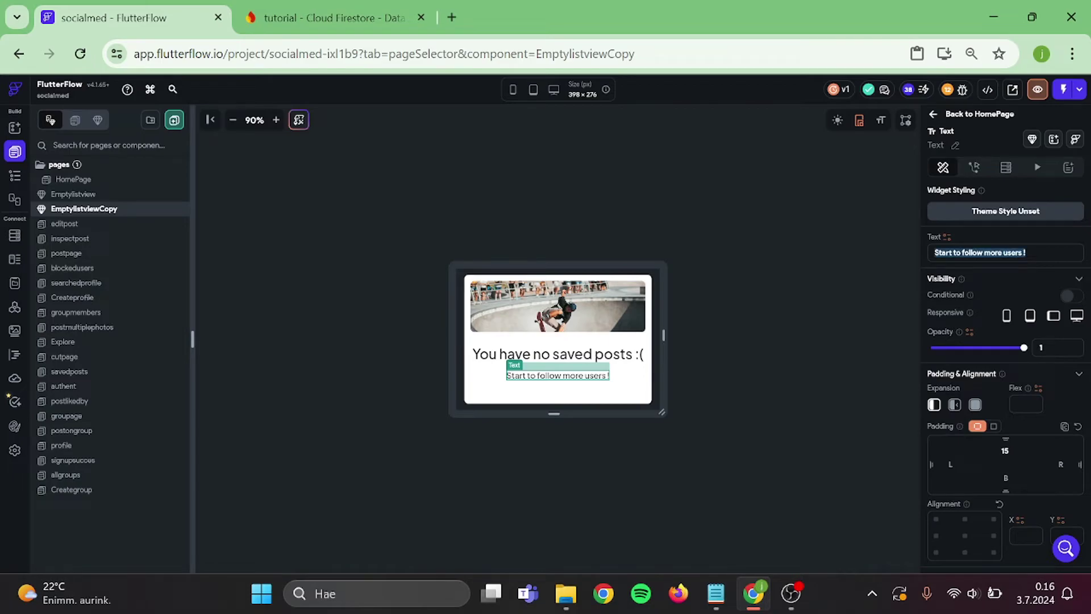
{"action": "type", "text": "Start"}
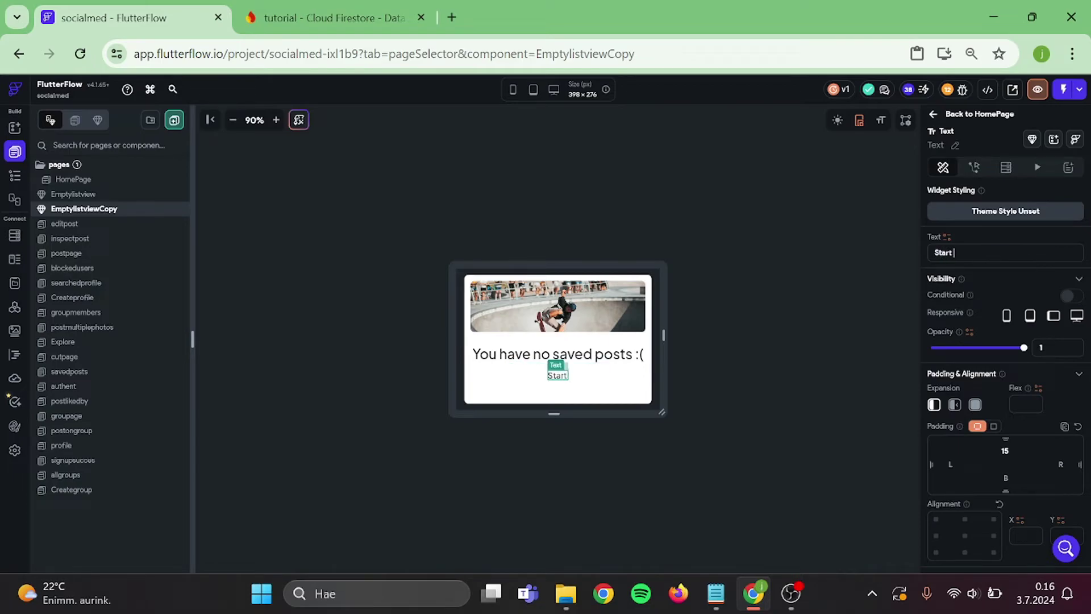
{"action": "type", "text": " saving po"}
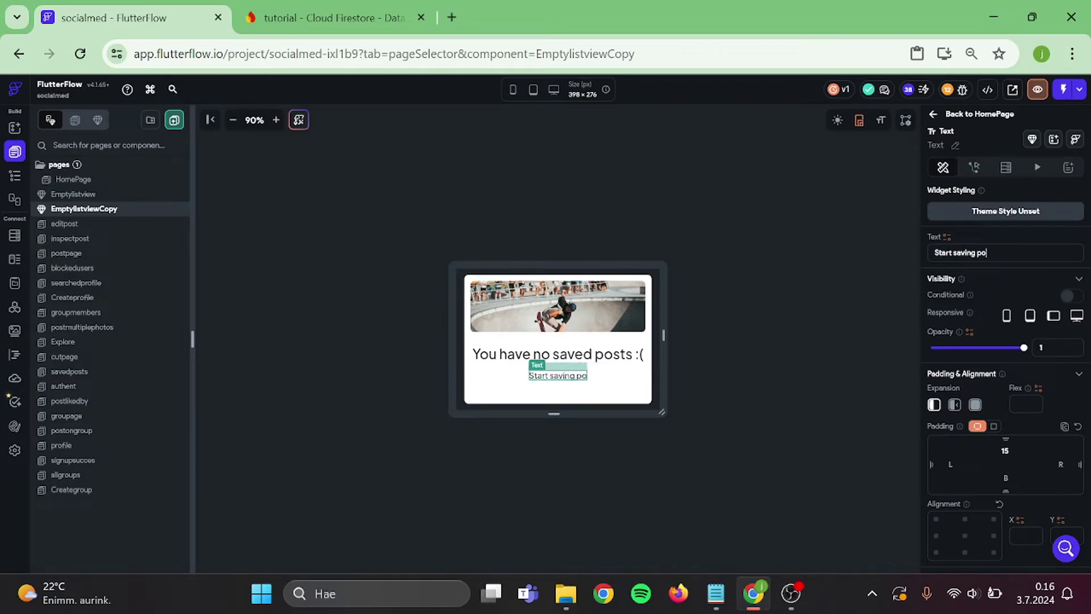
{"action": "type", "text": "sts in hom"}
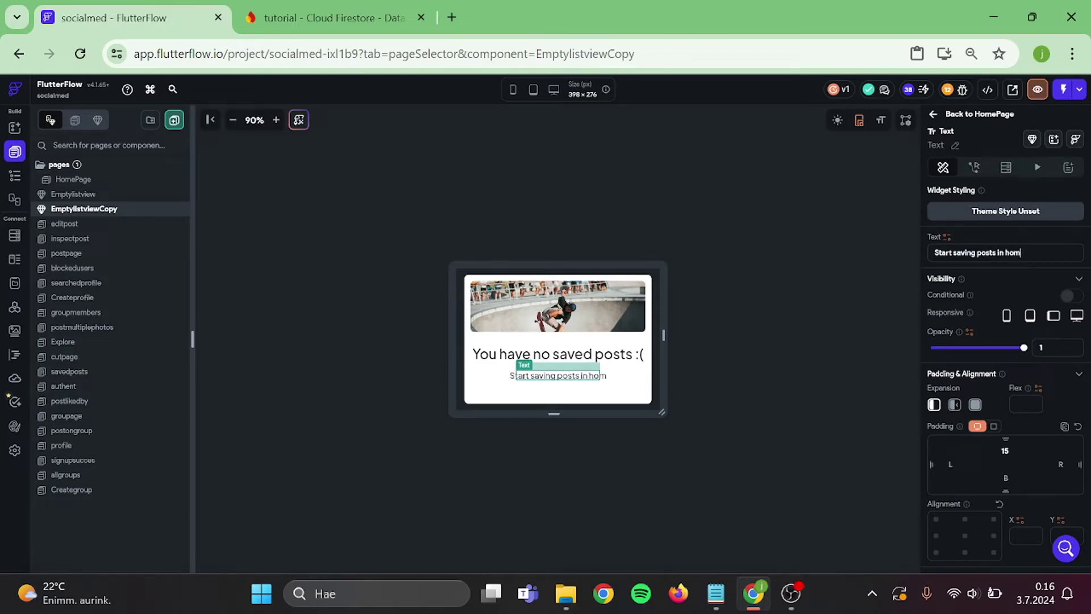
{"action": "type", "text": "e page :)"}
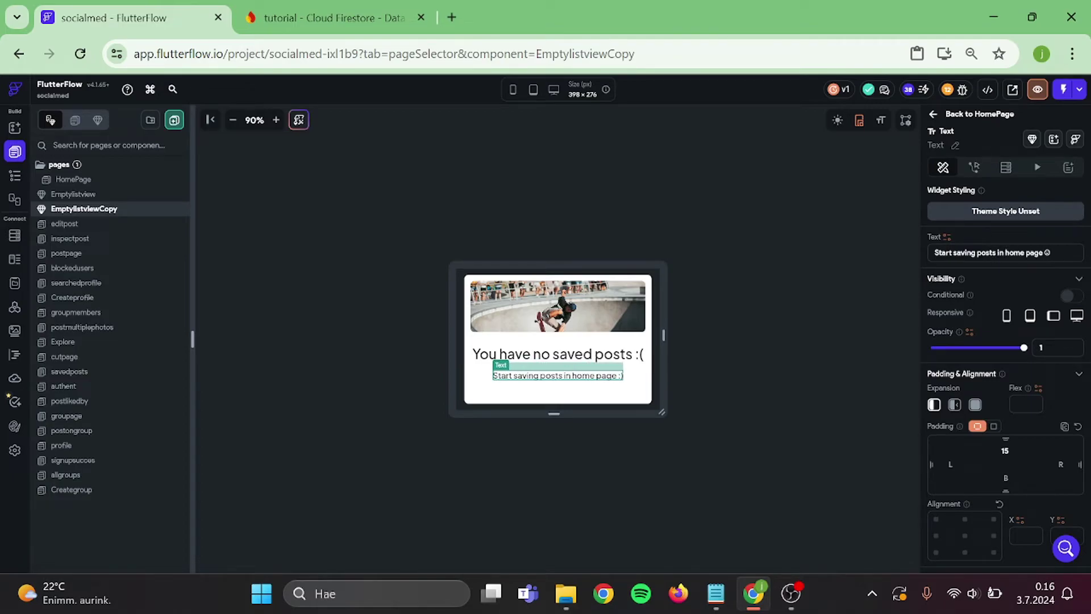
Change card_7's tap action destination from Explore to HomePage.
{"action": "left_click", "coordinate": [755, 318]}
{"action": "double_click", "coordinate": [644, 382]}
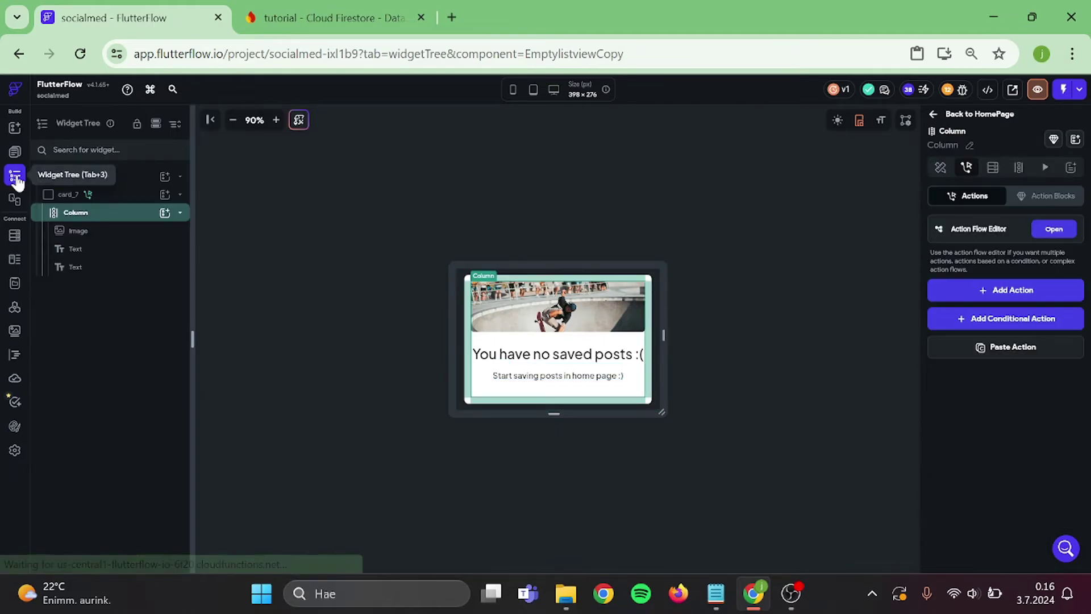
{"action": "left_click", "coordinate": [112, 196]}
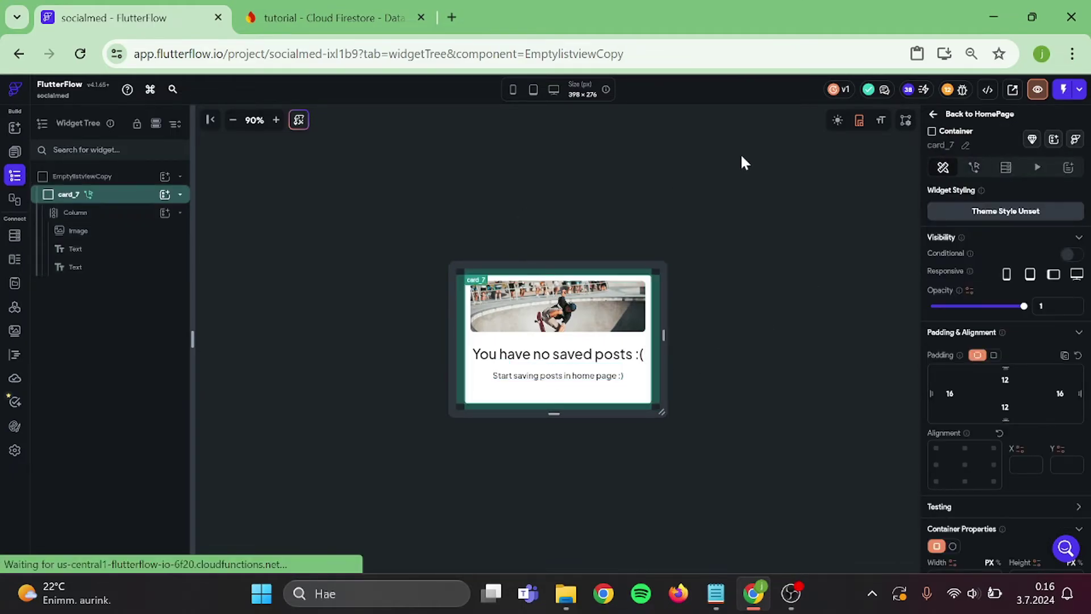
{"action": "left_click", "coordinate": [974, 167]}
{"action": "left_click", "coordinate": [989, 337]}
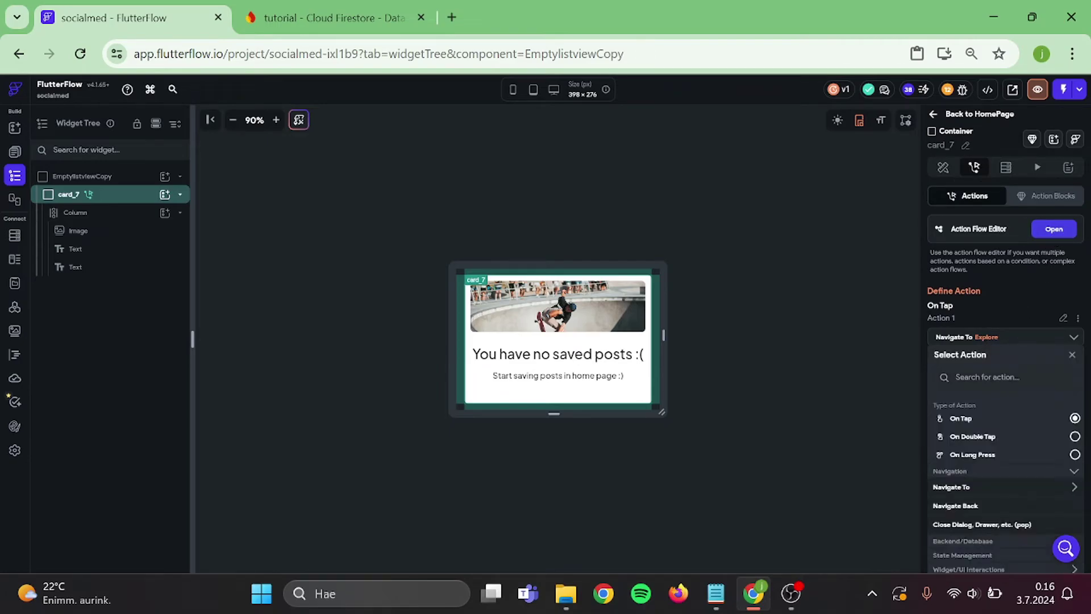
{"action": "type", "text": "home"}
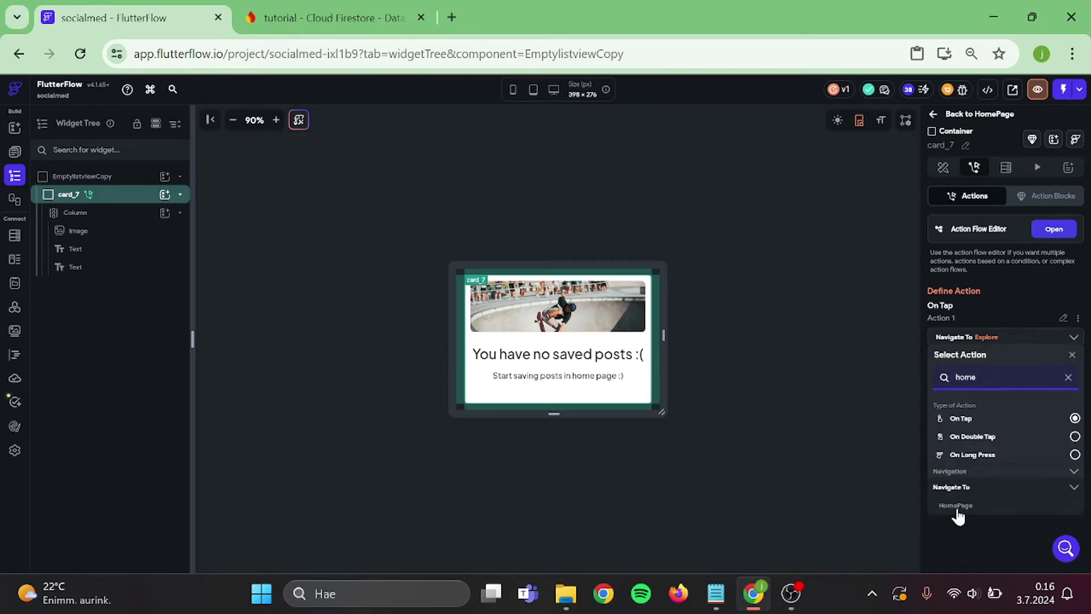
{"action": "left_click", "coordinate": [955, 505]}
{"action": "left_click", "coordinate": [15, 151]}
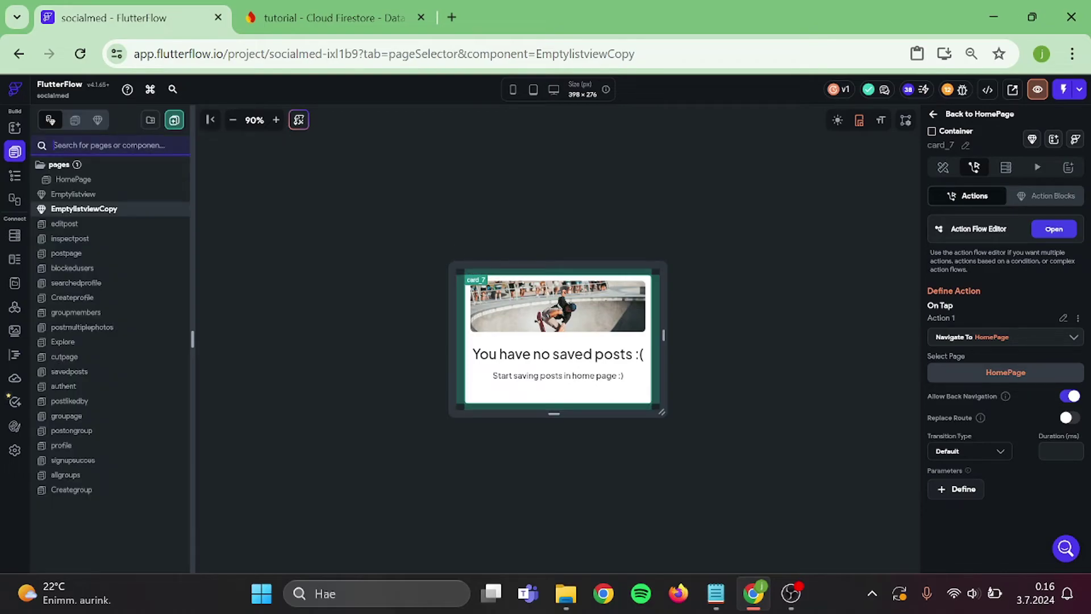
{"action": "type", "text": "save"}
On savedposts, make the centred EmptylistviewCopy the ListView's empty widget, then preview it.
{"action": "left_click", "coordinate": [69, 180]}
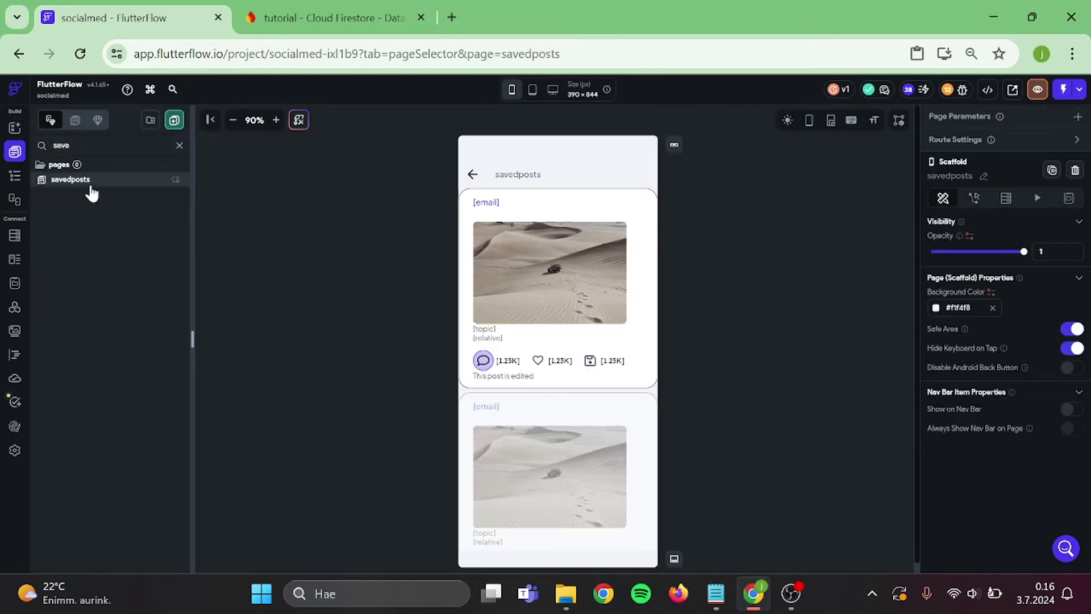
{"action": "left_click", "coordinate": [518, 408]}
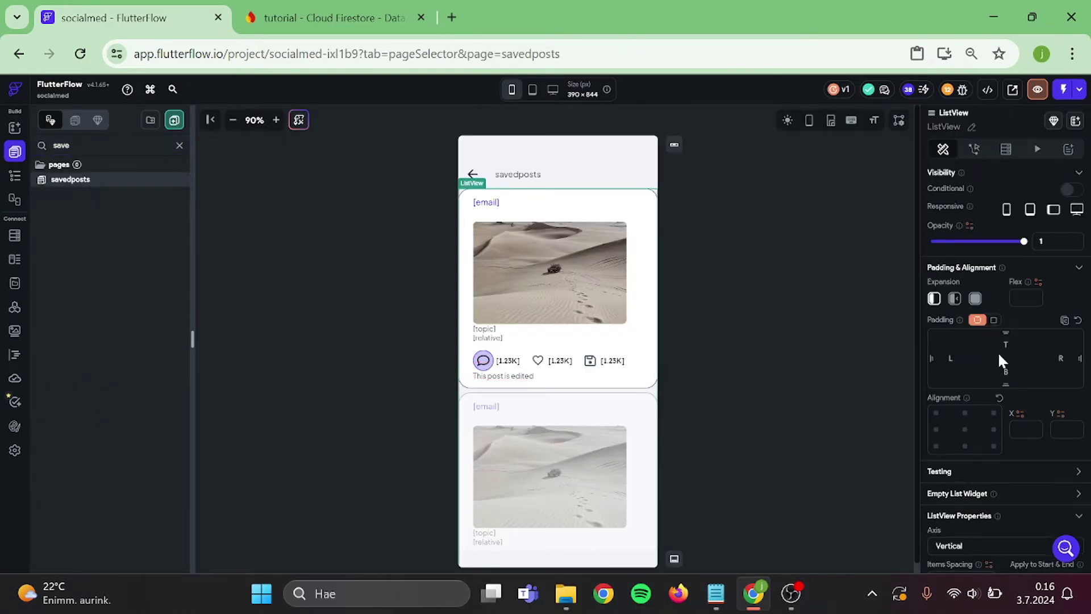
{"action": "scroll", "coordinate": [1001, 363], "scroll_direction": "down", "scroll_amount": 3}
{"action": "left_click", "coordinate": [1079, 325]}
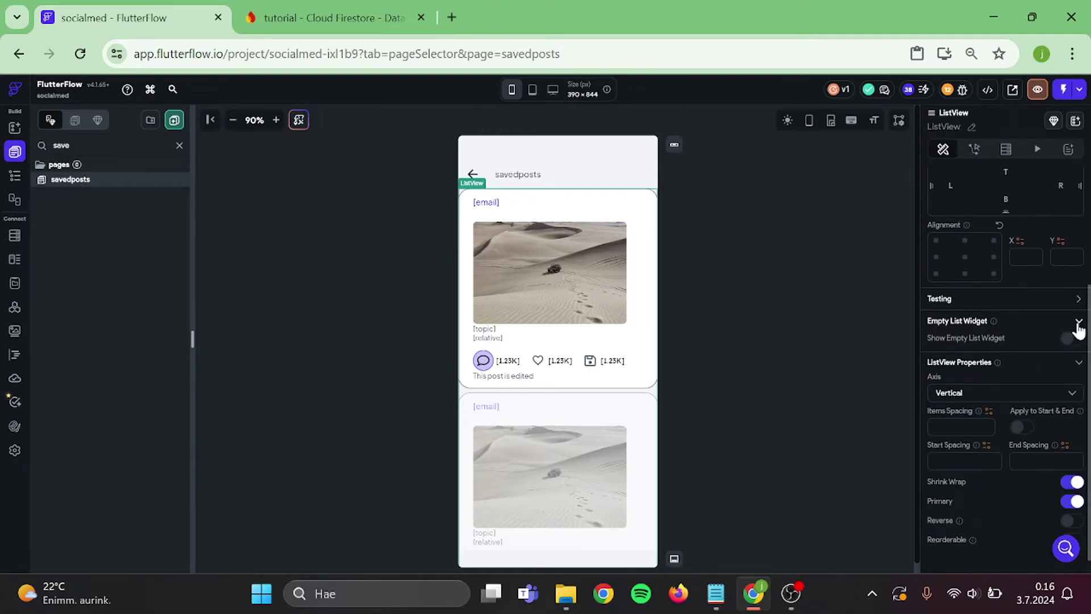
{"action": "left_click", "coordinate": [1072, 339]}
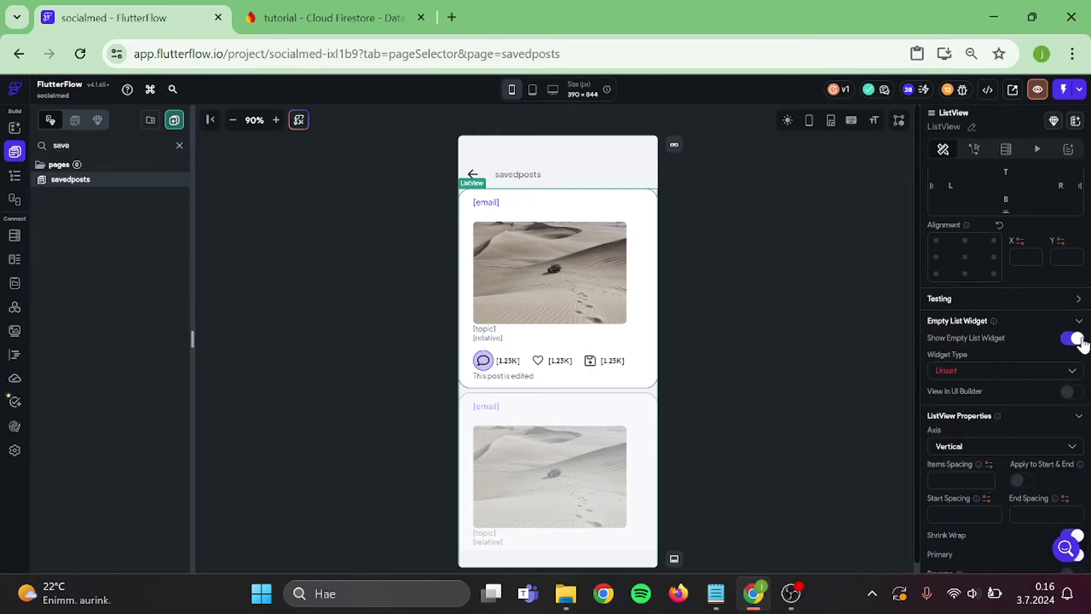
{"action": "left_click", "coordinate": [996, 371]}
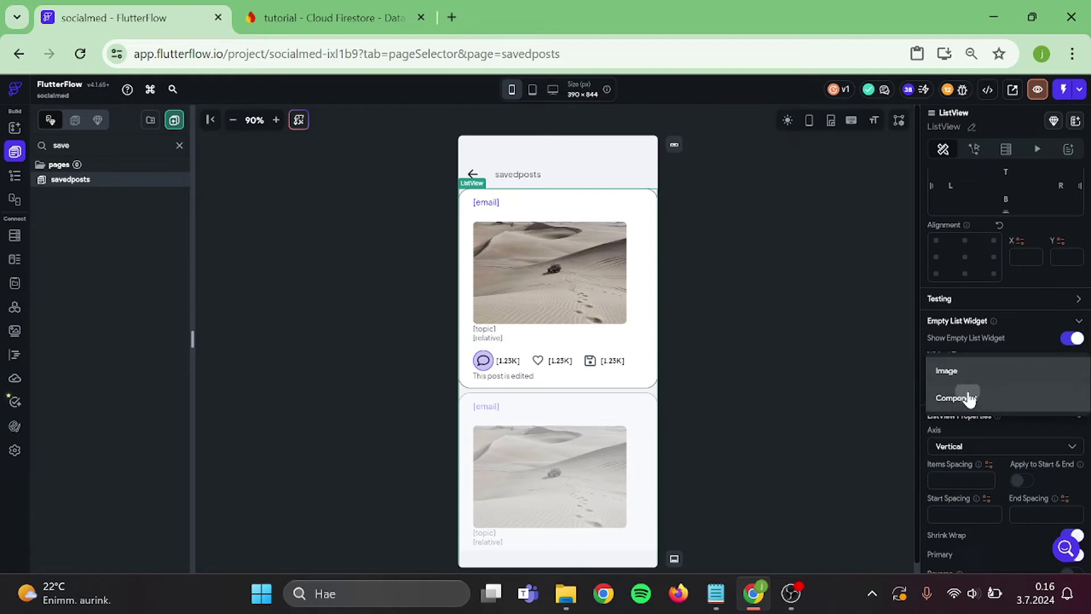
{"action": "left_click", "coordinate": [963, 396]}
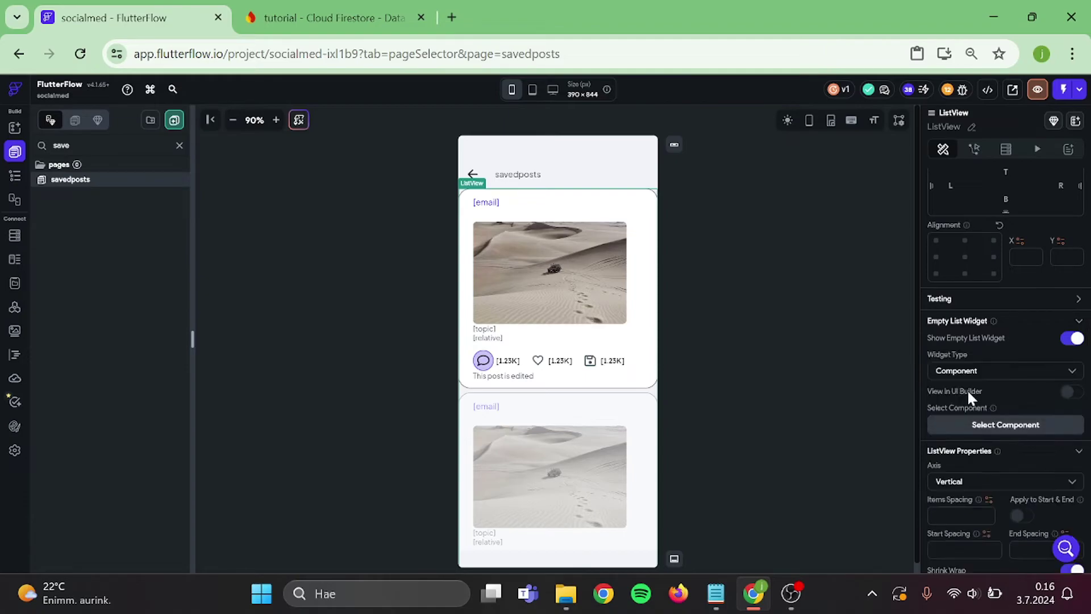
{"action": "left_click", "coordinate": [1017, 429]}
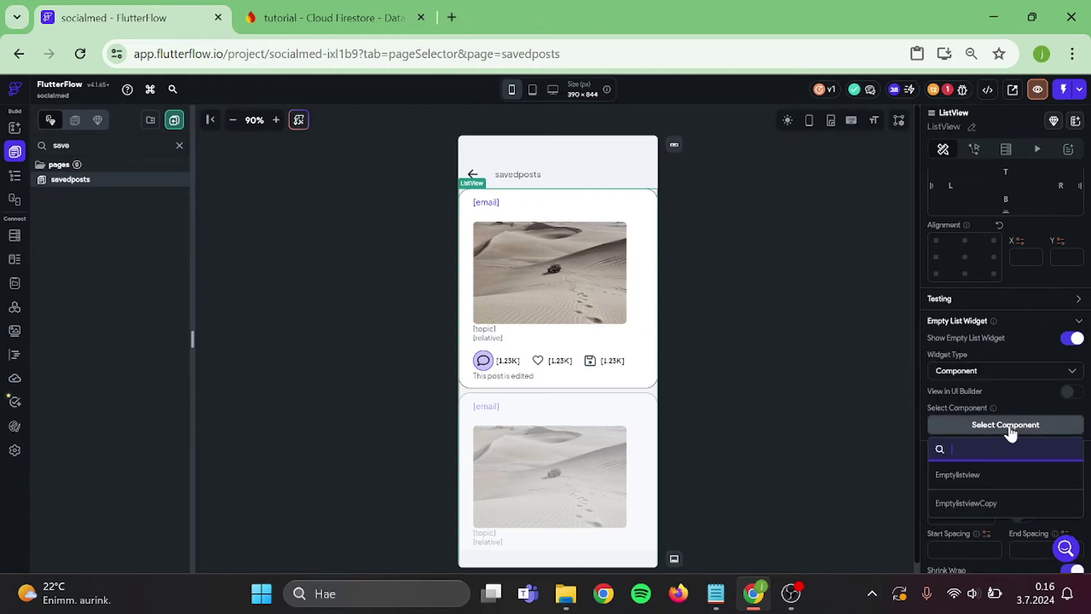
{"action": "left_click", "coordinate": [973, 504]}
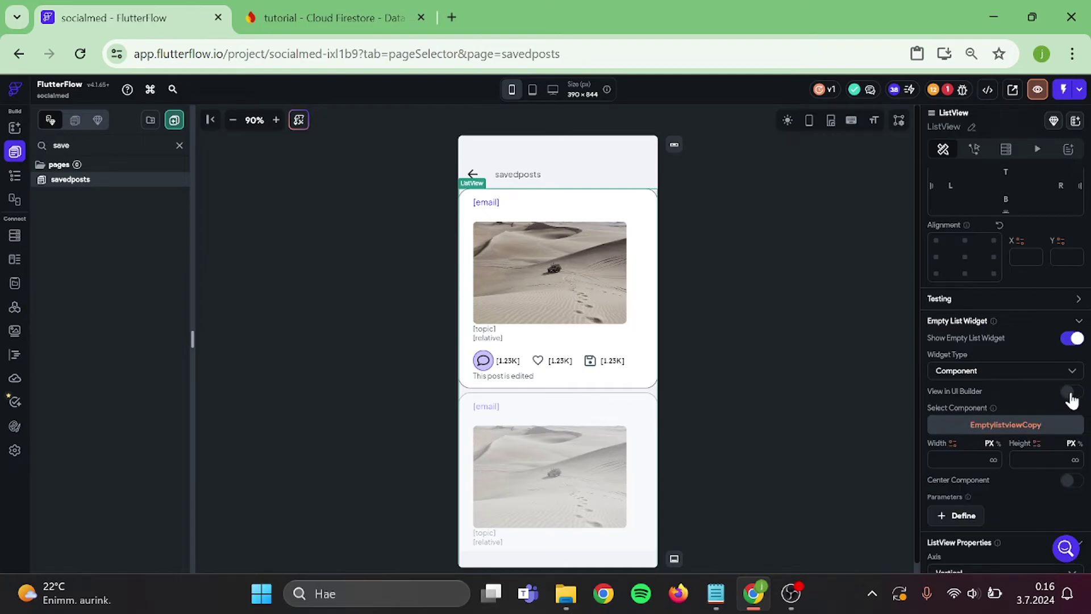
{"action": "left_click", "coordinate": [1069, 482]}
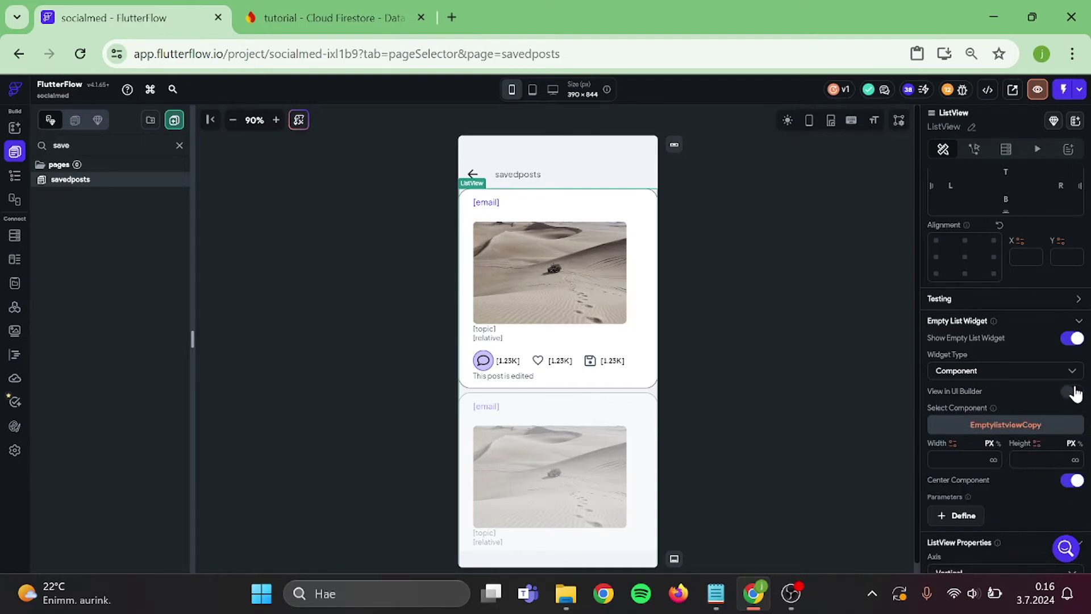
{"action": "left_click", "coordinate": [1075, 394]}
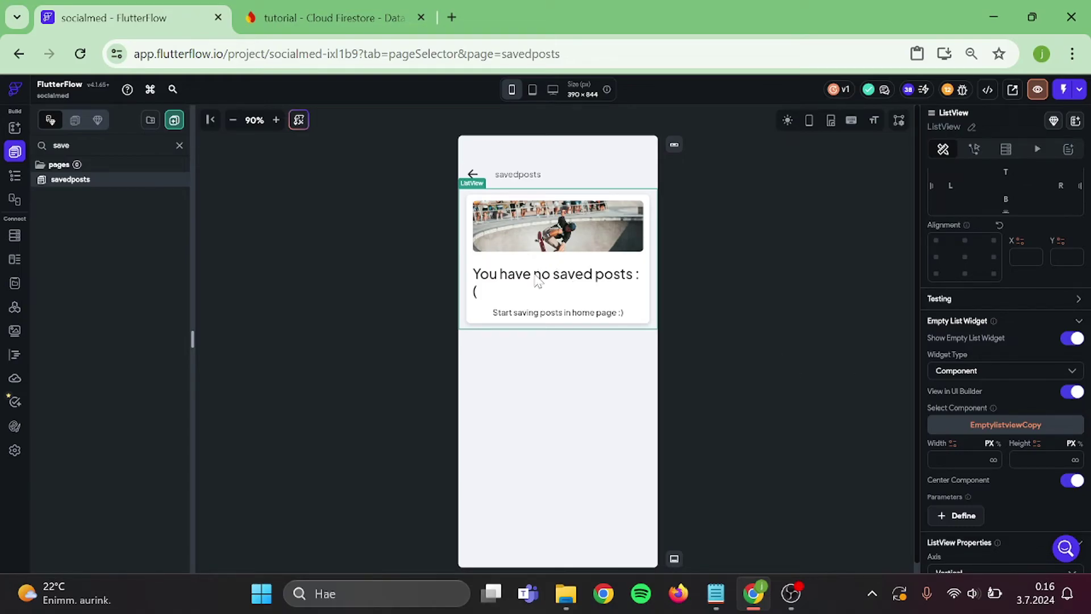
{"action": "left_click", "coordinate": [1072, 391]}
Shrink the EmptylistviewCopy heading 'You have no saved posts :(' from font size 27 to 24.
{"action": "left_click", "coordinate": [178, 148]}
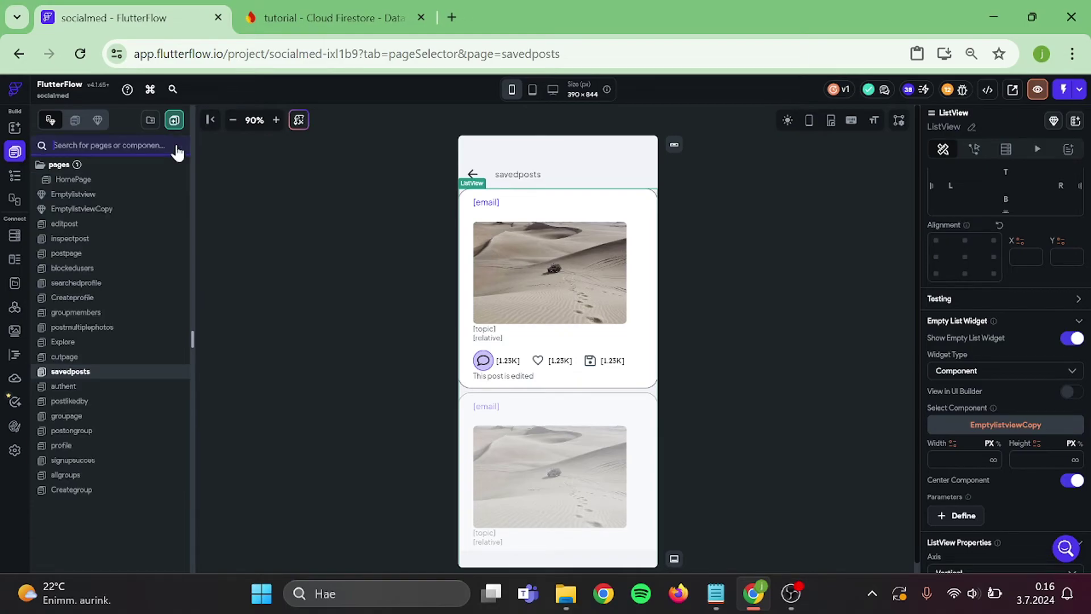
{"action": "left_click", "coordinate": [83, 209]}
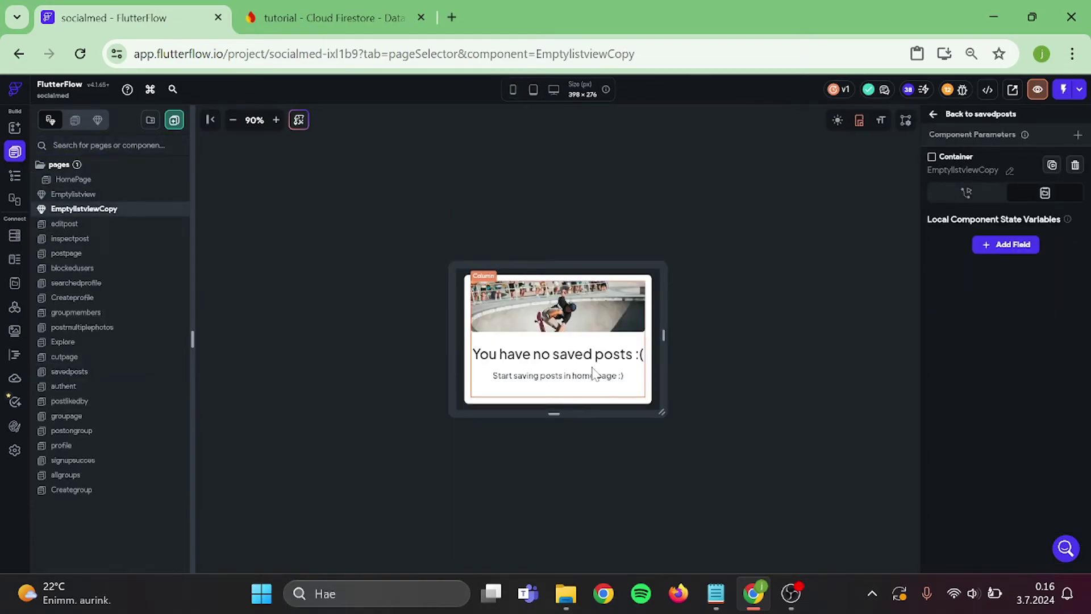
{"action": "left_click", "coordinate": [559, 354]}
{"action": "scroll", "coordinate": [995, 361], "scroll_direction": "down", "scroll_amount": 3}
{"action": "scroll", "coordinate": [994, 394], "scroll_direction": "down", "scroll_amount": 2}
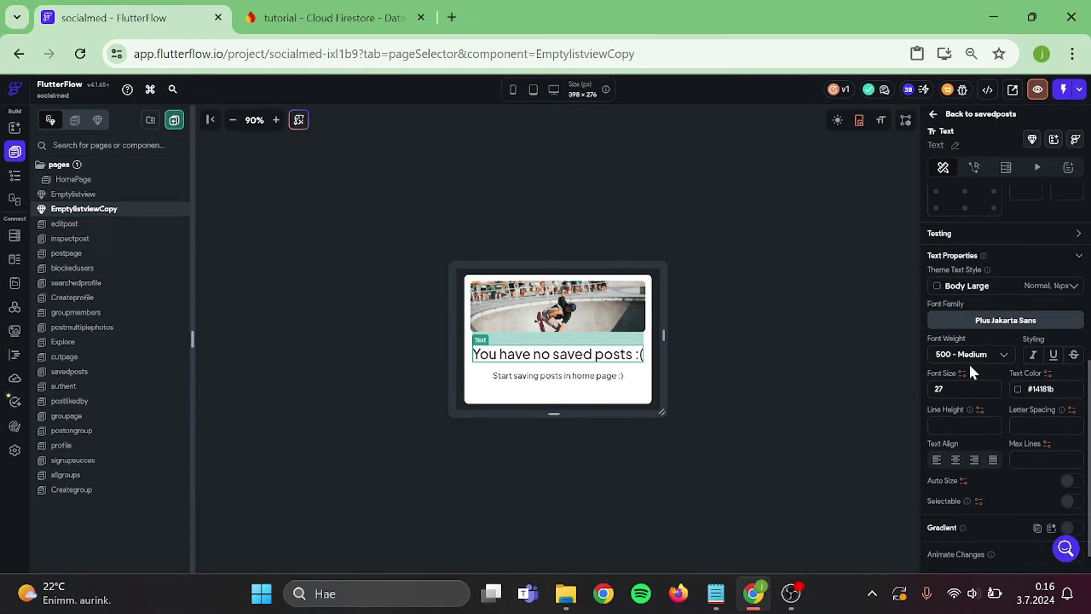
{"action": "left_click", "coordinate": [963, 389]}
{"action": "key", "text": "BackSpace"}
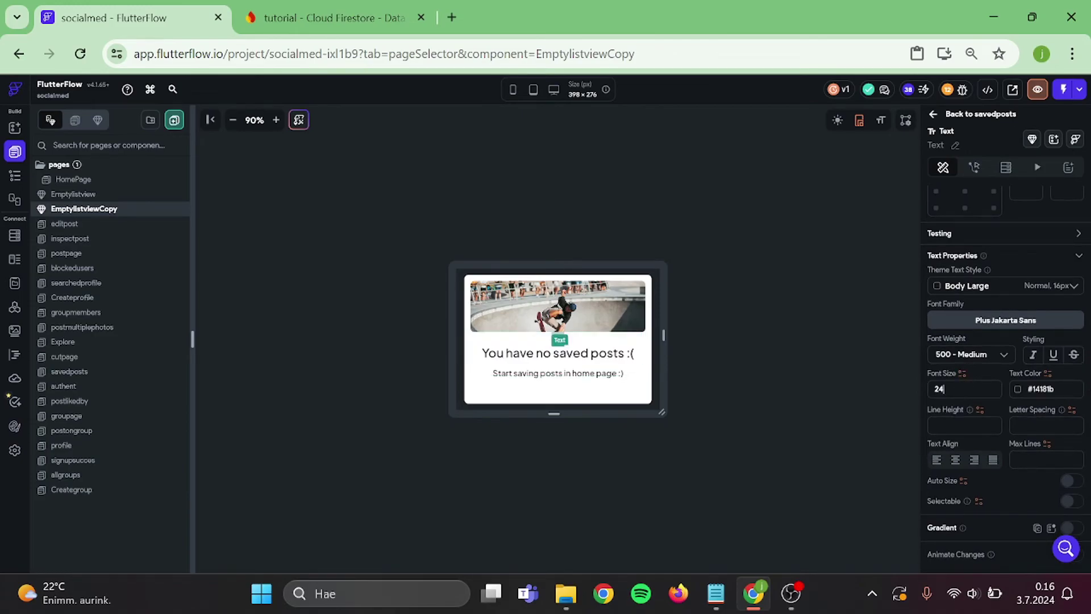
{"action": "type", "text": "4"}
{"action": "left_click", "coordinate": [790, 398]}
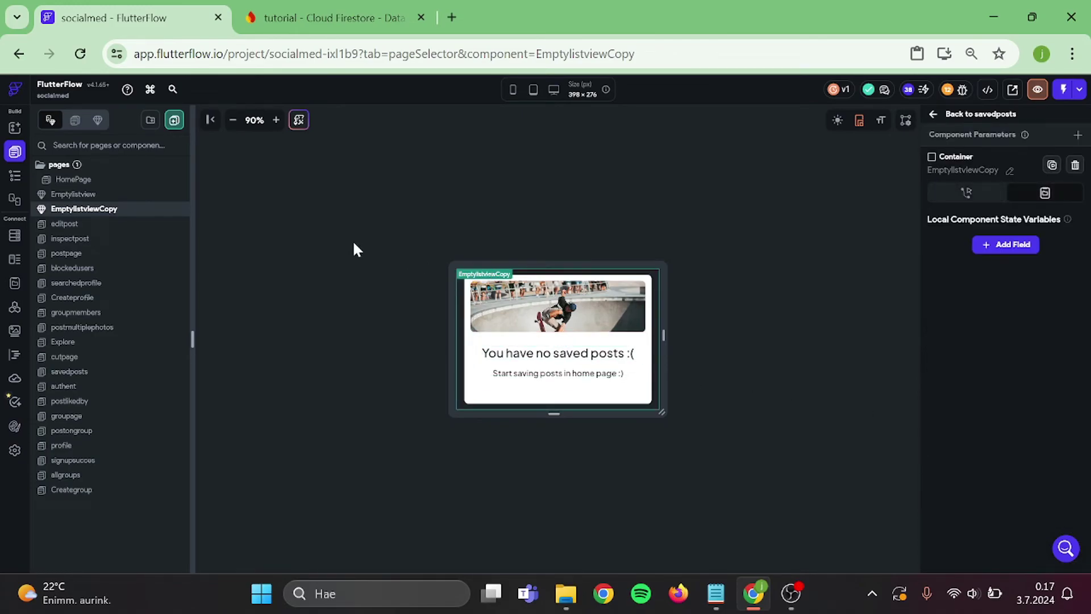
{"action": "left_click", "coordinate": [109, 145]}
{"action": "type", "text": "save"}
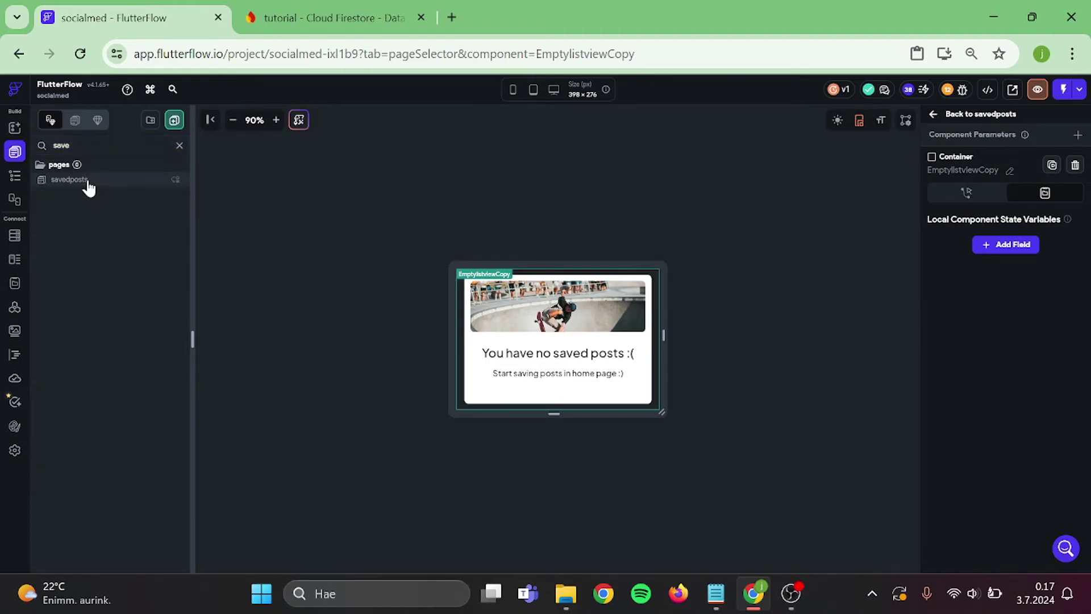
Preview, then hide, the empty-list card on the savedposts ListView.
{"action": "left_click", "coordinate": [69, 179]}
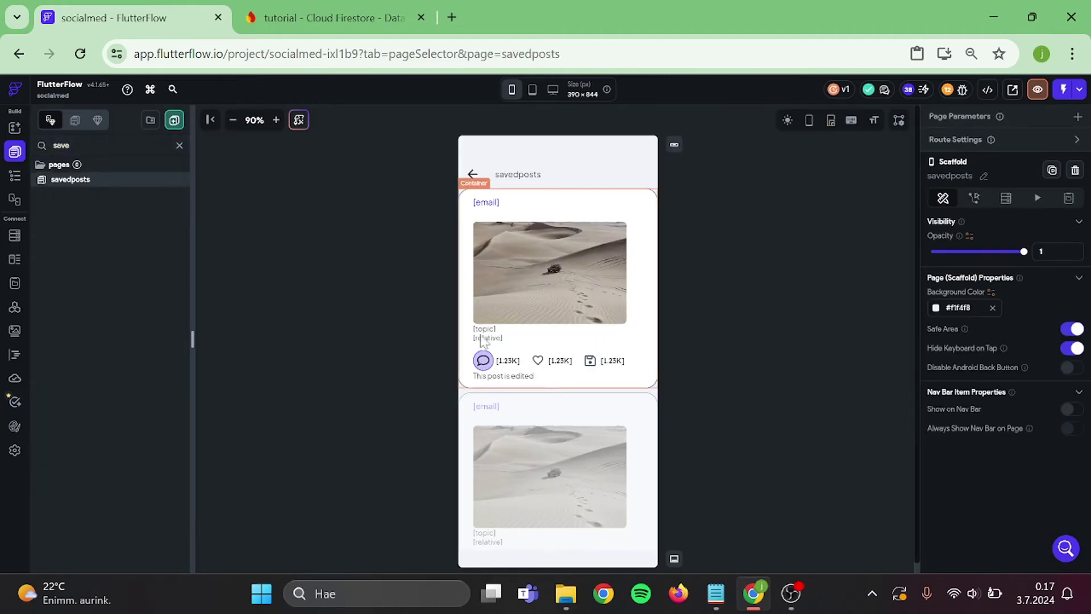
{"action": "left_click", "coordinate": [565, 412]}
{"action": "scroll", "coordinate": [1048, 433], "scroll_direction": "down", "scroll_amount": 5}
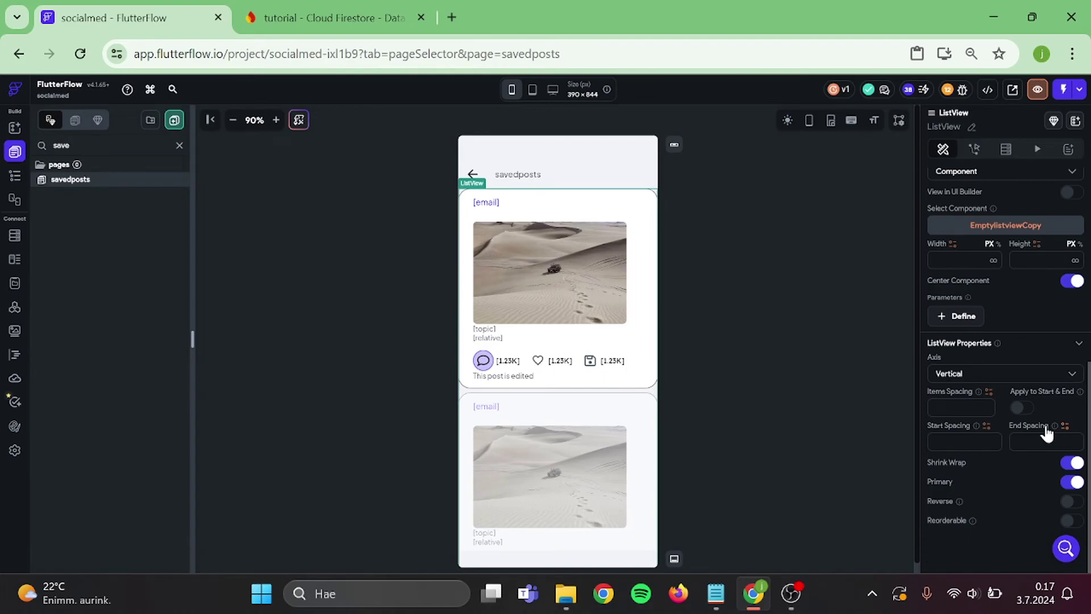
{"action": "scroll", "coordinate": [1040, 300], "scroll_direction": "up", "scroll_amount": 1}
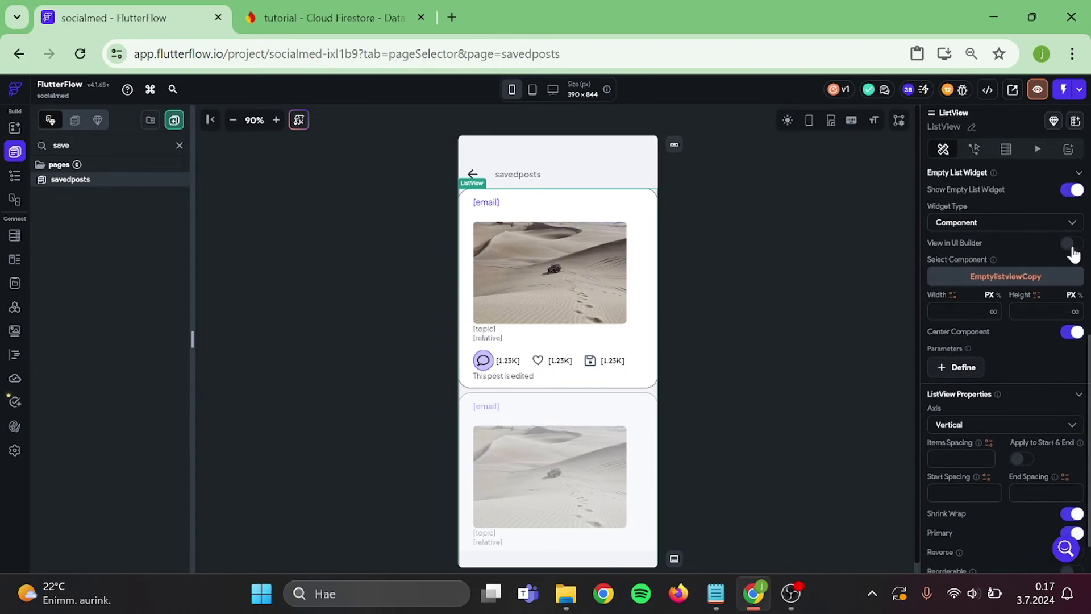
{"action": "left_click", "coordinate": [1070, 244]}
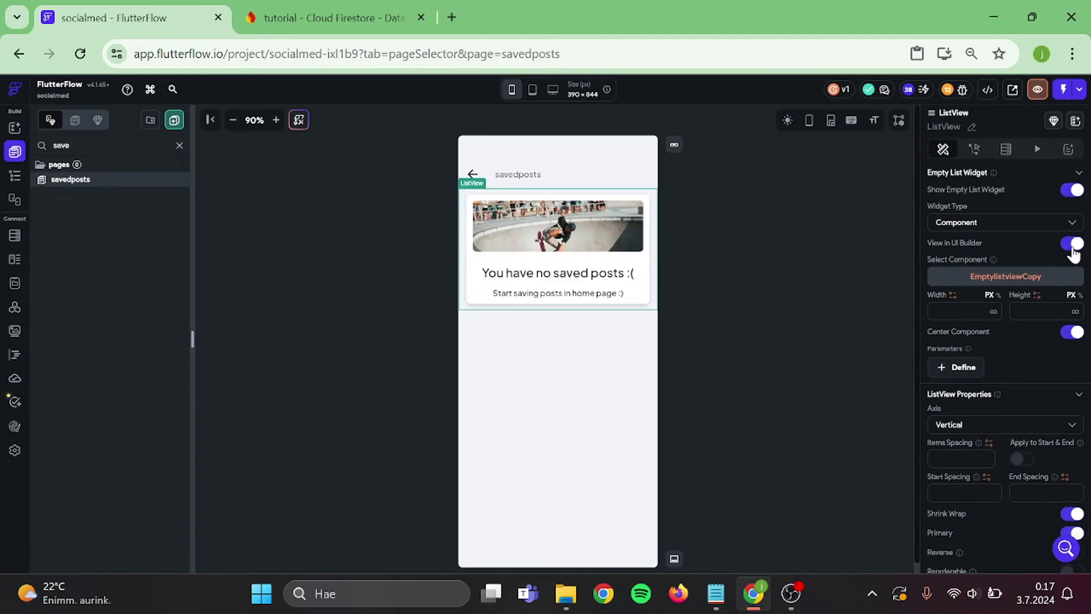
{"action": "left_click", "coordinate": [1076, 244]}
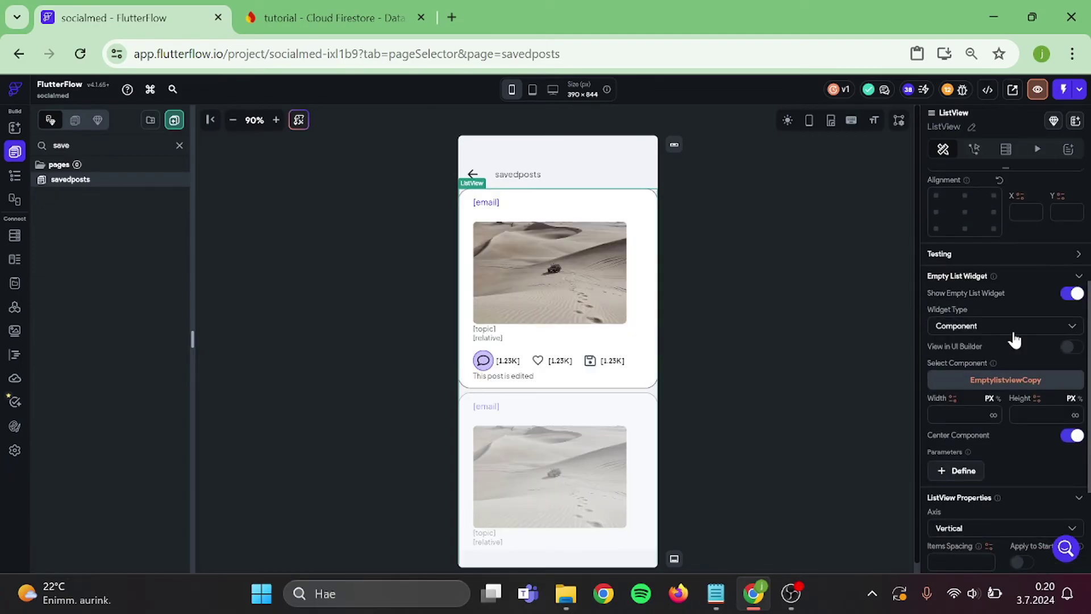
{"action": "scroll", "coordinate": [1049, 341], "scroll_direction": "up", "scroll_amount": 2}
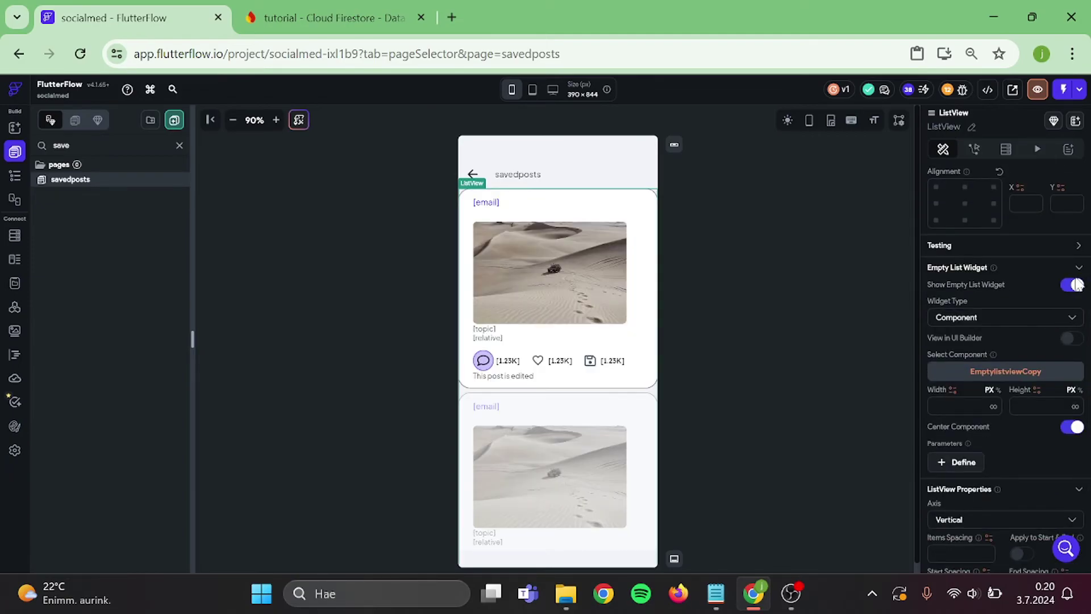
Search the pages for 'home' and open HomePage.
{"action": "left_click", "coordinate": [103, 145]}
{"action": "key", "text": "ctrl+a"}
{"action": "type", "text": "home"}
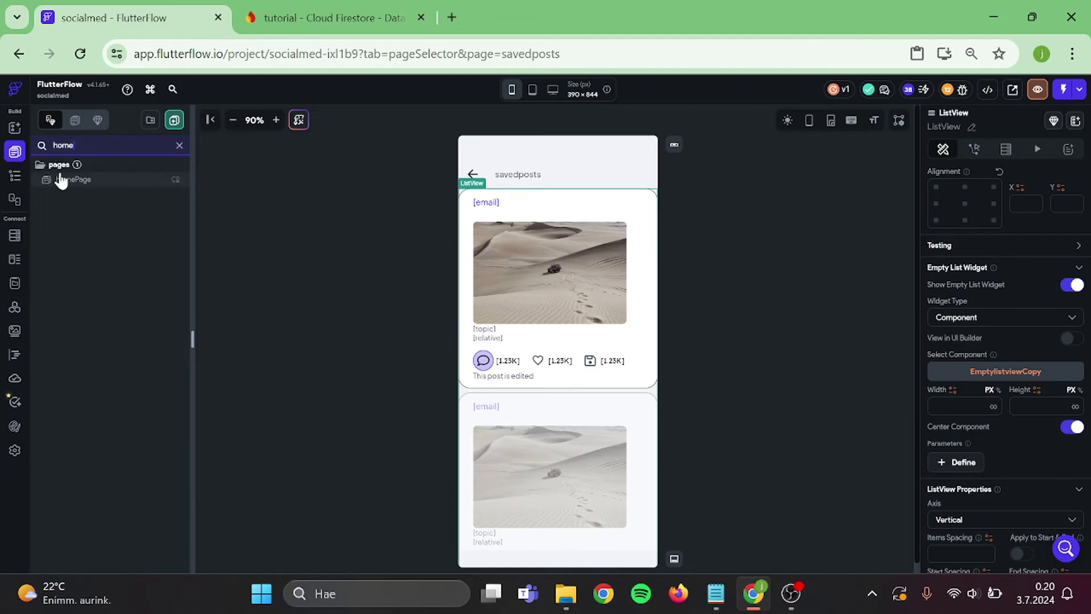
{"action": "left_click", "coordinate": [74, 179]}
Switch off Show Empty List Widget on HomePage's post feed ListView.
{"action": "left_click", "coordinate": [608, 380]}
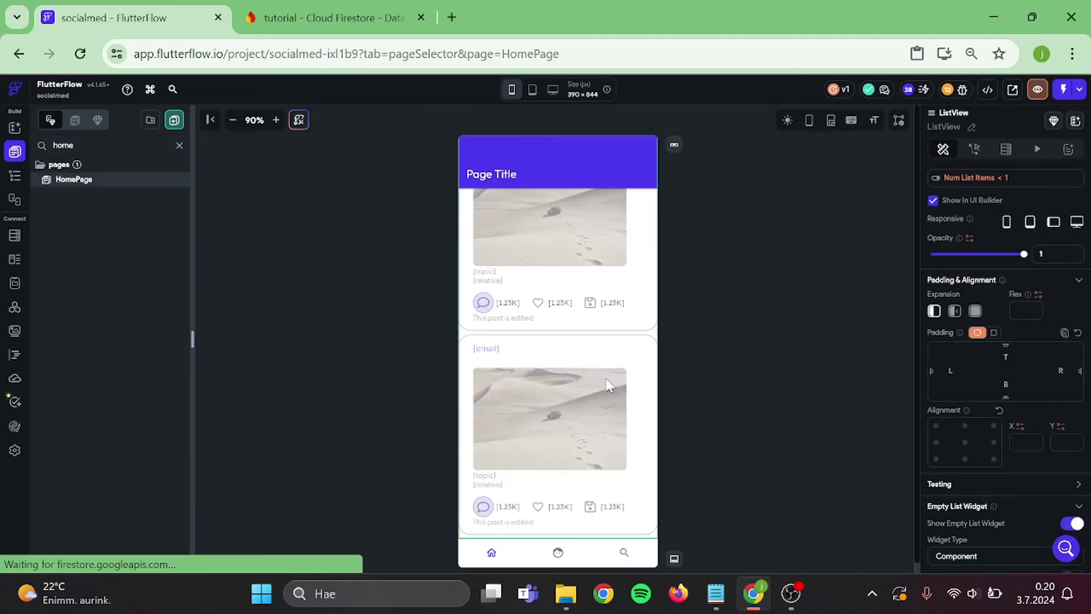
{"action": "scroll", "coordinate": [991, 352], "scroll_direction": "down", "scroll_amount": 5}
{"action": "scroll", "coordinate": [1048, 383], "scroll_direction": "down", "scroll_amount": 2}
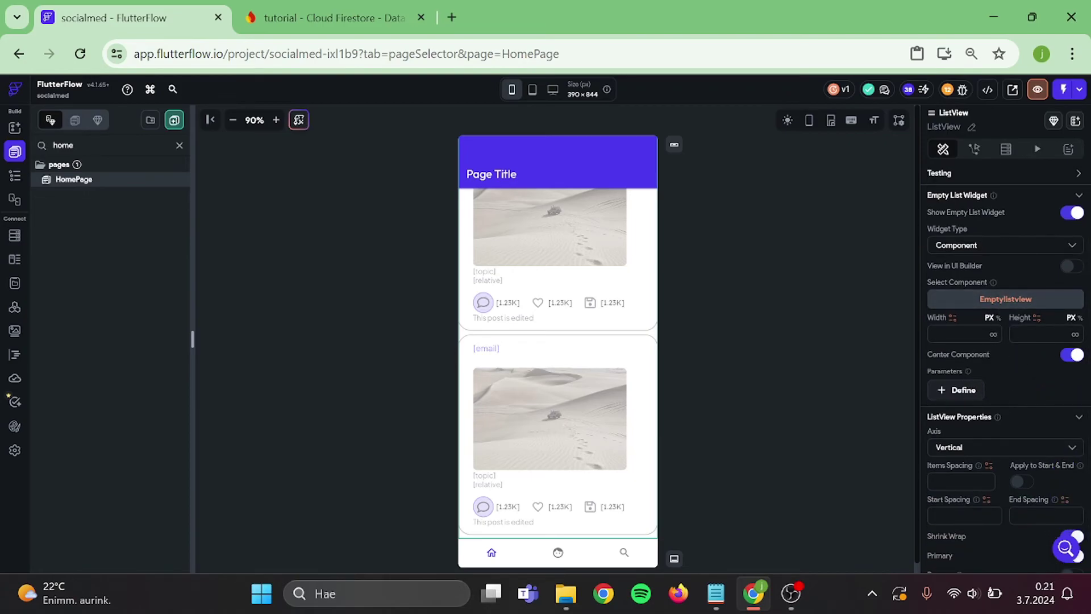
{"action": "scroll", "coordinate": [1004, 302], "scroll_direction": "up", "scroll_amount": 2}
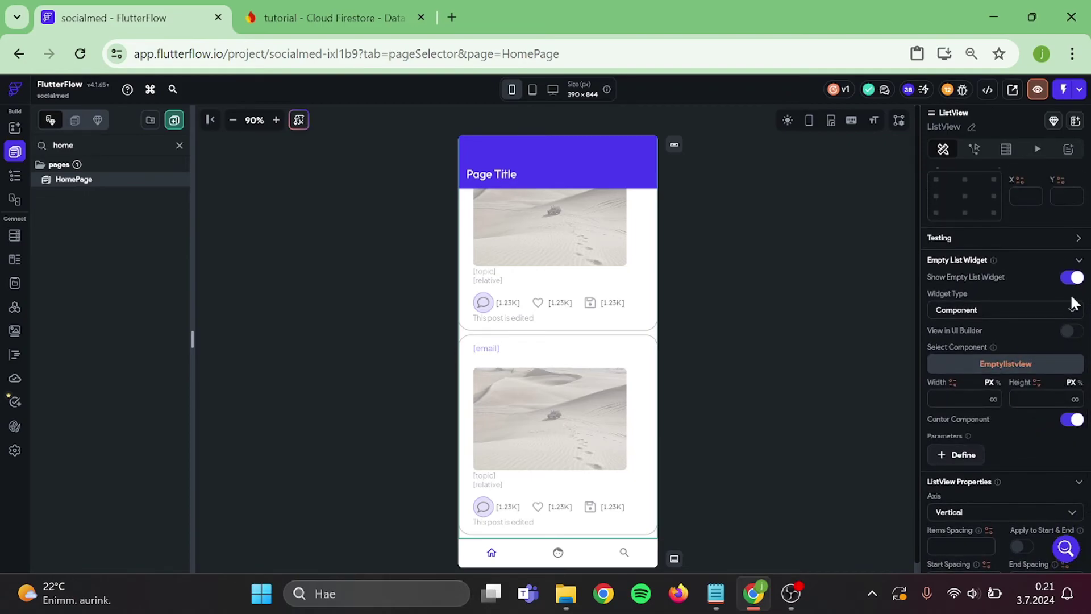
{"action": "left_click", "coordinate": [1073, 277]}
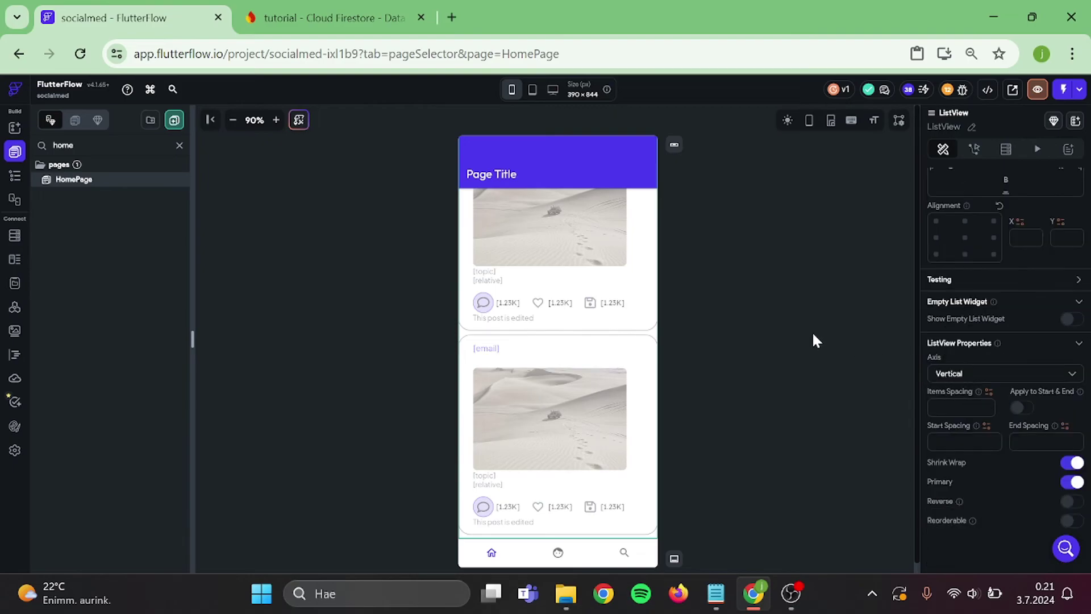
{"action": "scroll", "coordinate": [568, 316], "scroll_direction": "up", "scroll_amount": 2}
{"action": "scroll", "coordinate": [569, 316], "scroll_direction": "down", "scroll_amount": 1}
{"action": "scroll", "coordinate": [569, 316], "scroll_direction": "down", "scroll_amount": 2}
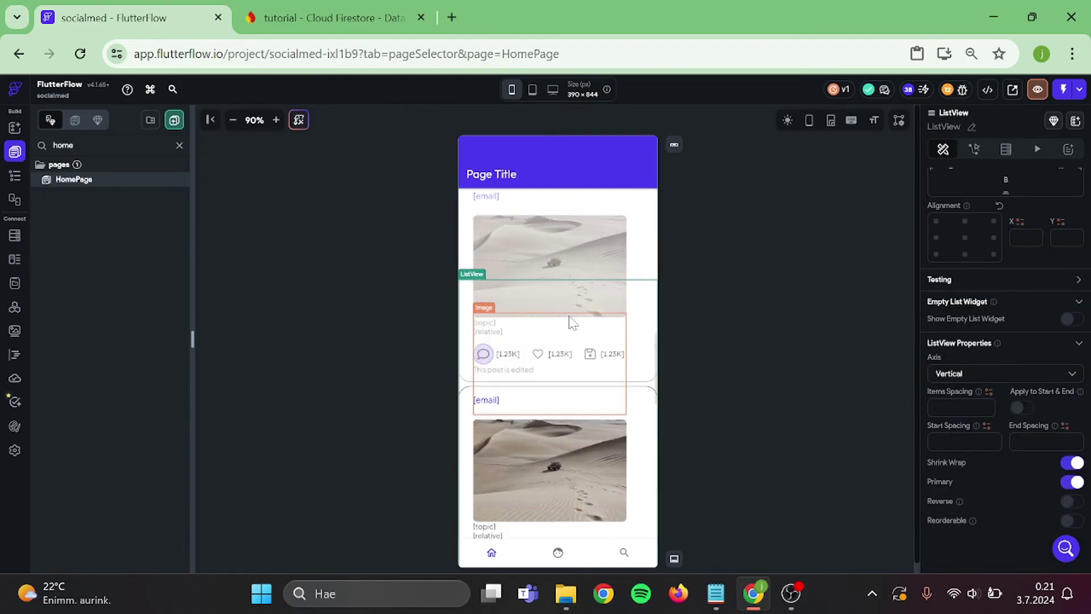
{"action": "scroll", "coordinate": [563, 320], "scroll_direction": "up", "scroll_amount": 2}
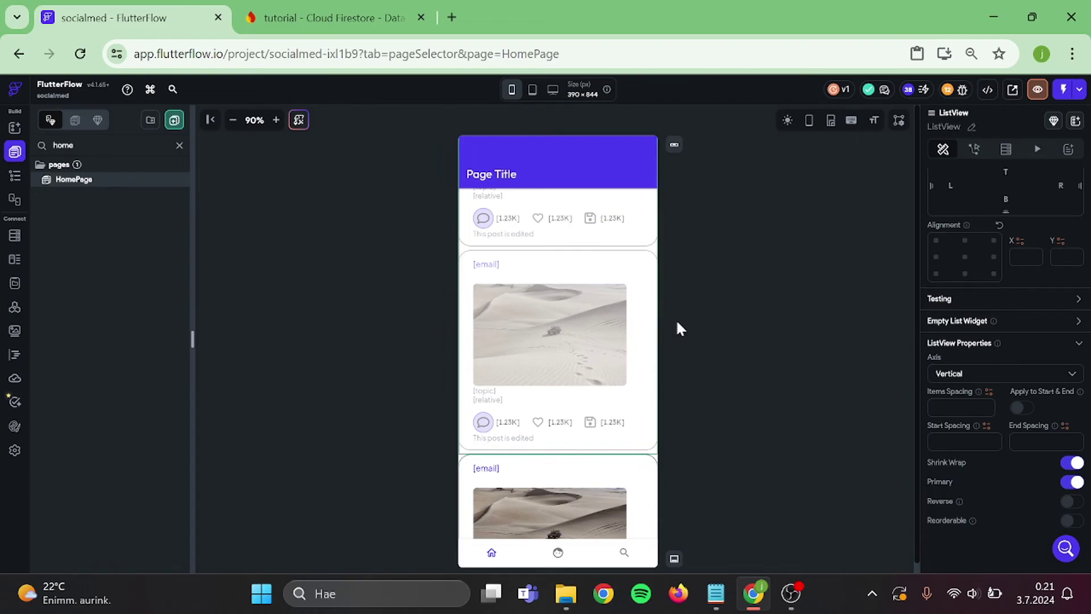
Re-enable the feed's empty-list widget as the centred Emptylistview component, then launch Test Mode.
{"action": "left_click", "coordinate": [1078, 321]}
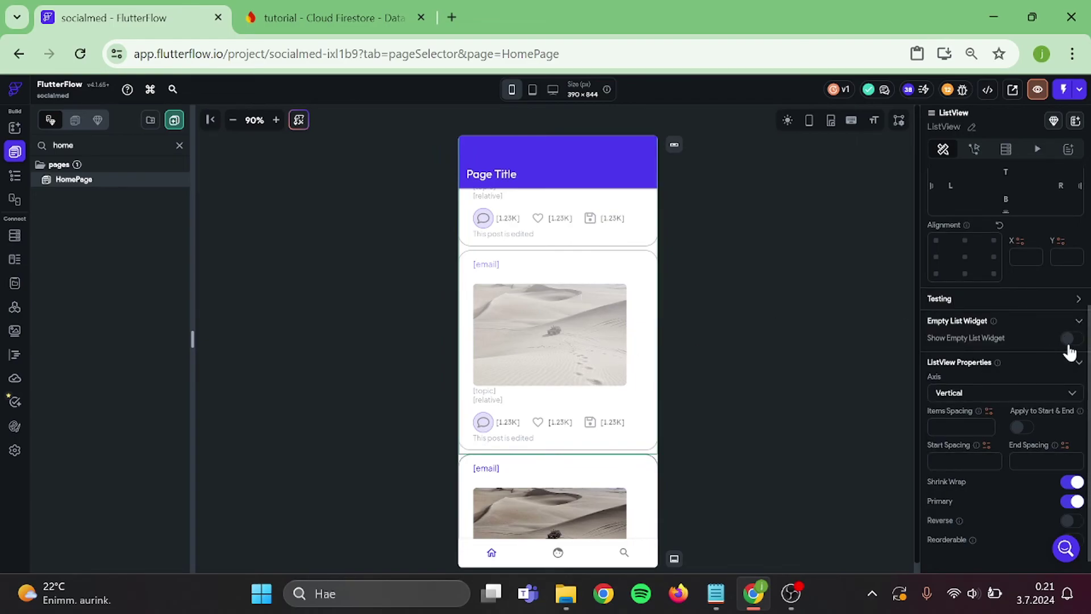
{"action": "left_click", "coordinate": [1069, 338]}
{"action": "left_click", "coordinate": [963, 372]}
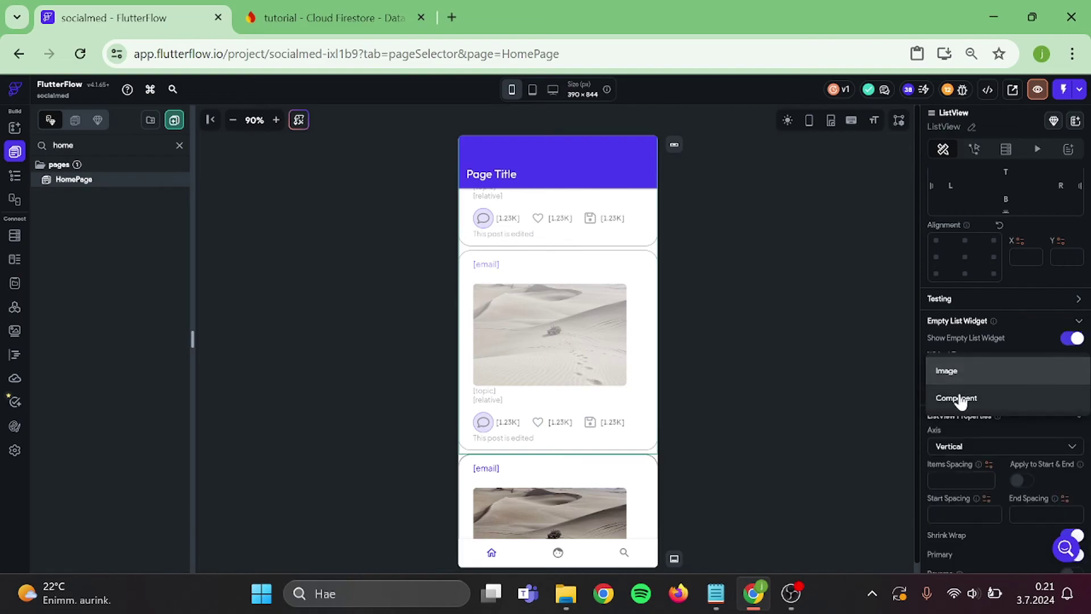
{"action": "left_click", "coordinate": [960, 400]}
{"action": "left_click", "coordinate": [1006, 425]}
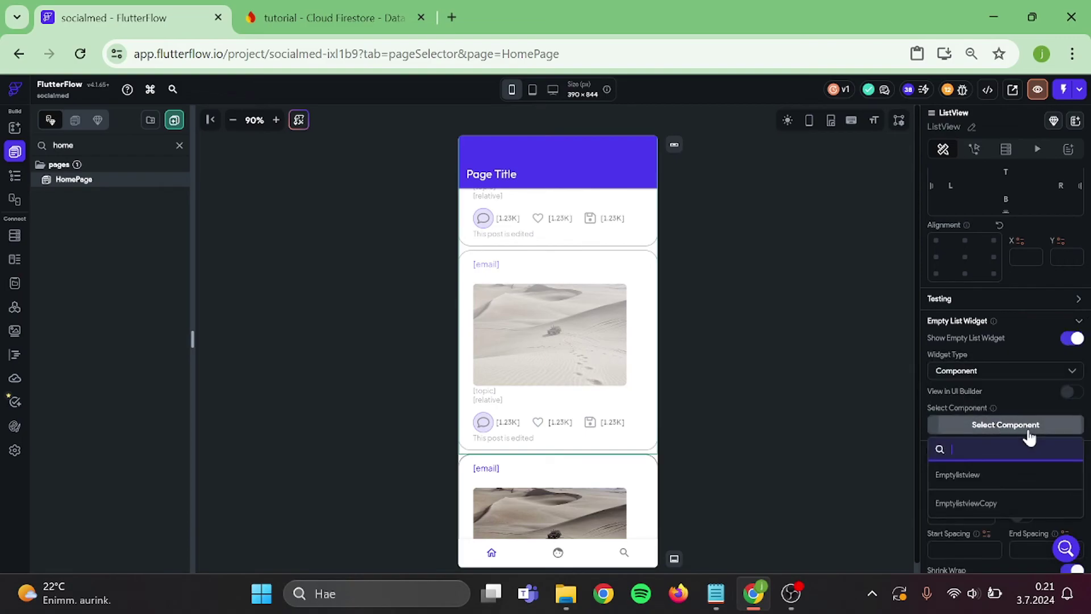
{"action": "left_click", "coordinate": [985, 474]}
{"action": "scroll", "coordinate": [985, 480], "scroll_direction": "down", "scroll_amount": 1}
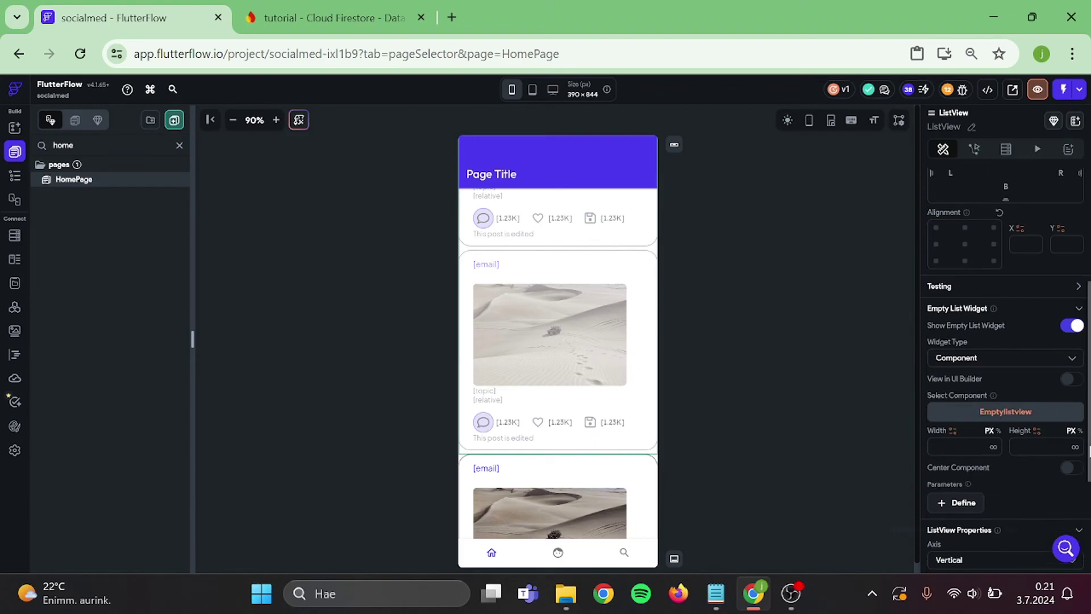
{"action": "left_click", "coordinate": [1063, 470]}
{"action": "scroll", "coordinate": [1063, 471], "scroll_direction": "down", "scroll_amount": 2}
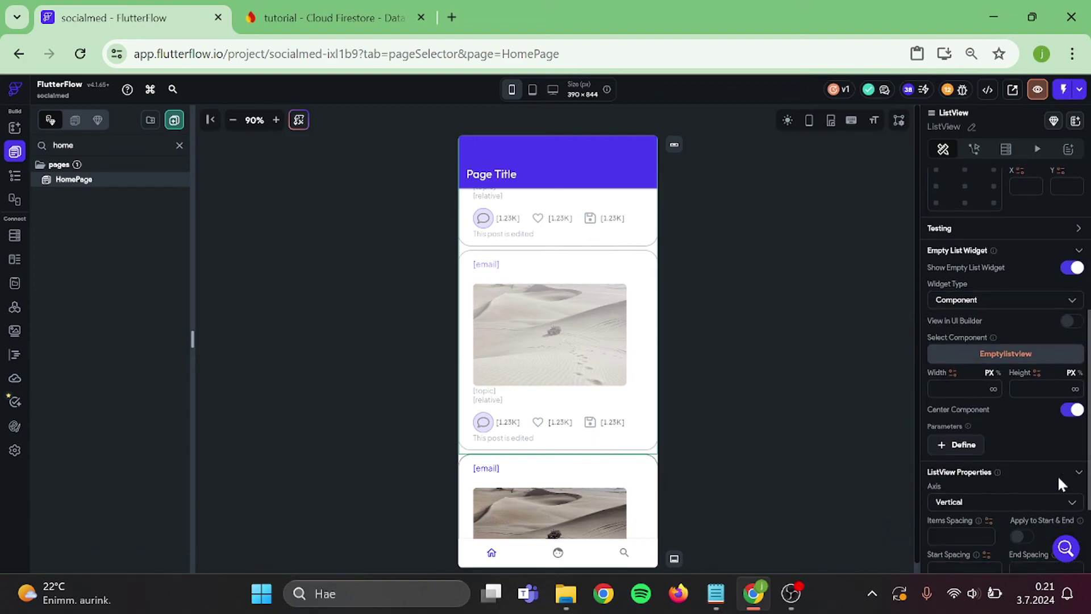
{"action": "scroll", "coordinate": [1069, 380], "scroll_direction": "down", "scroll_amount": 2}
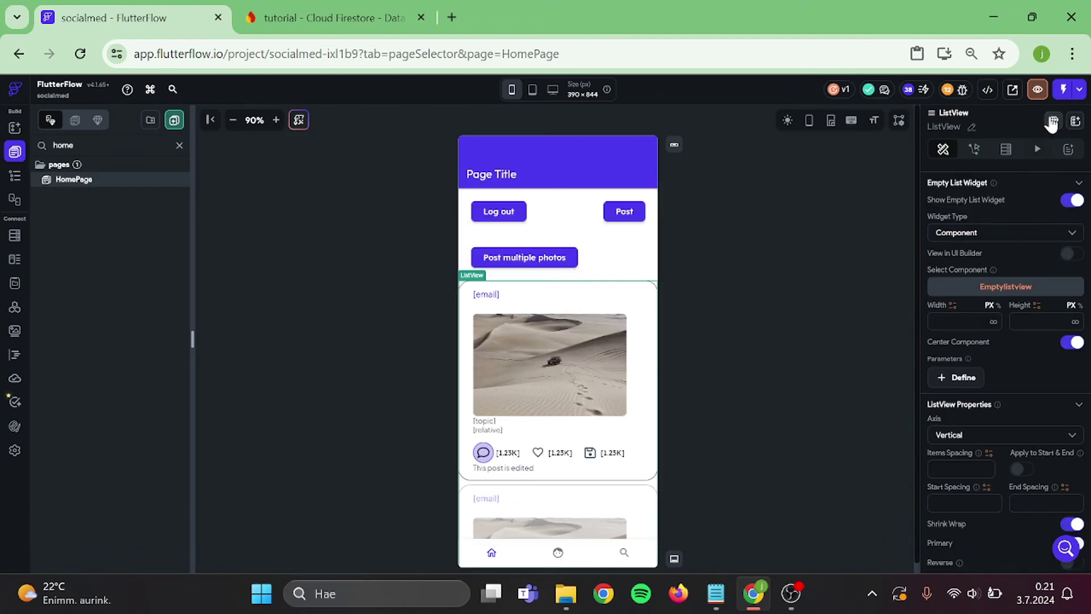
{"action": "left_click", "coordinate": [1061, 90]}
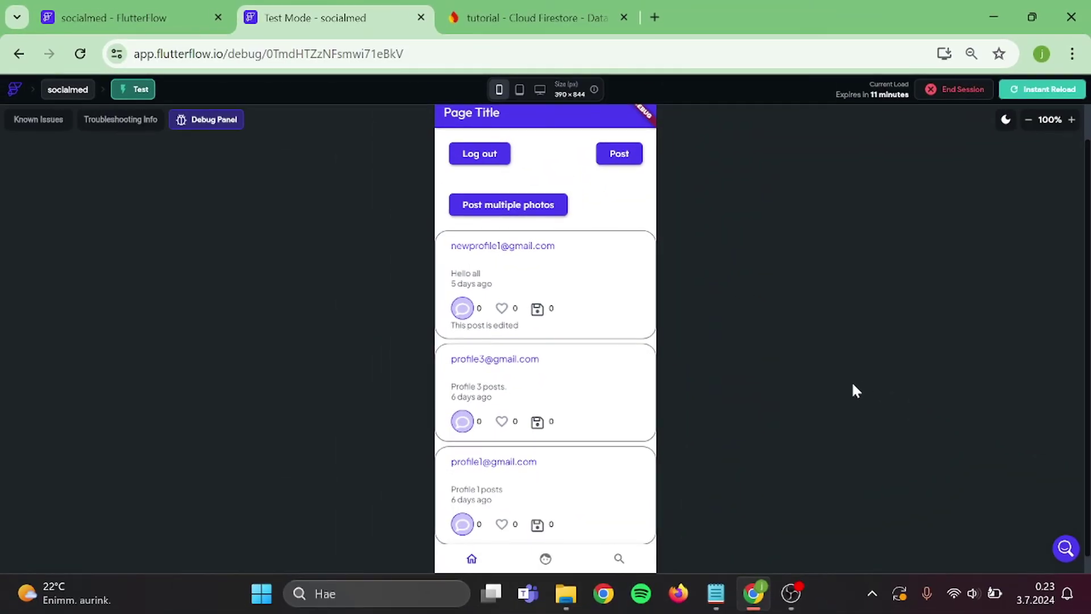
Check that the saved posts page shows the 'no saved posts' card, then return home.
{"action": "left_click", "coordinate": [546, 559]}
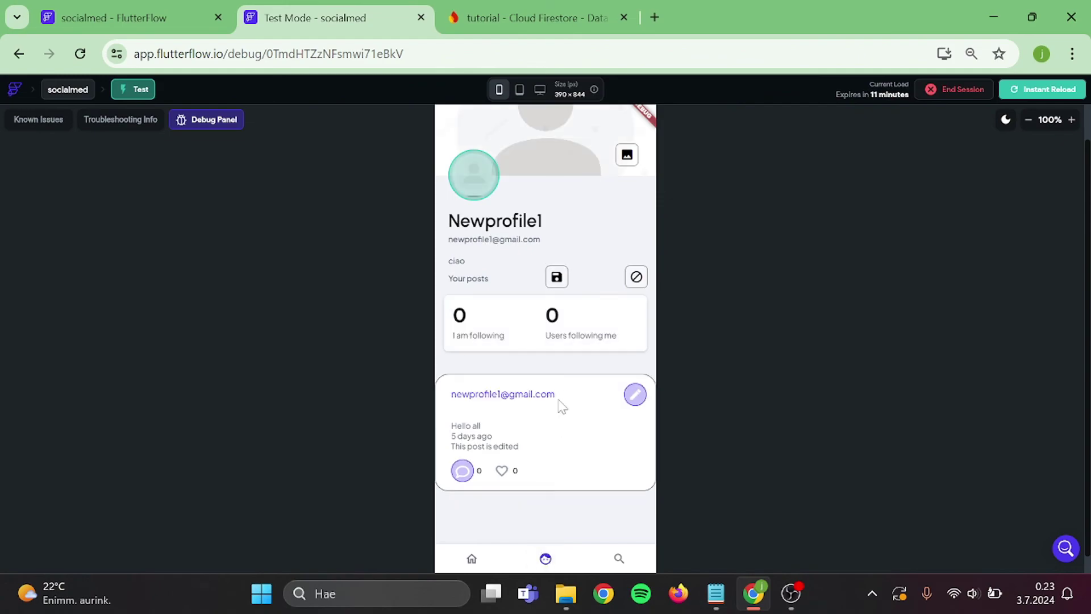
{"action": "left_click", "coordinate": [558, 278]}
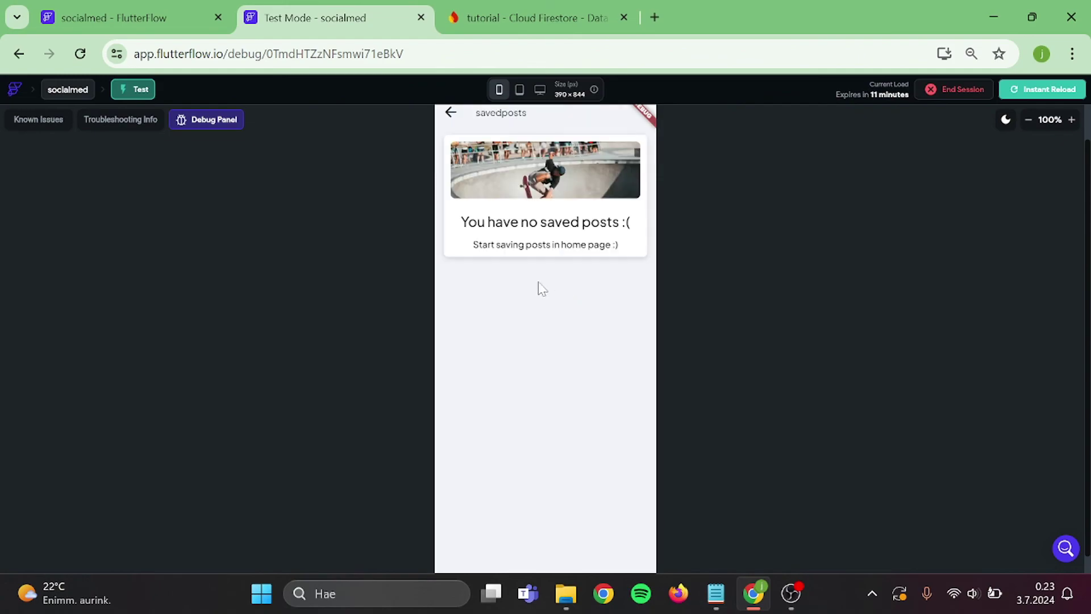
{"action": "left_click", "coordinate": [558, 245]}
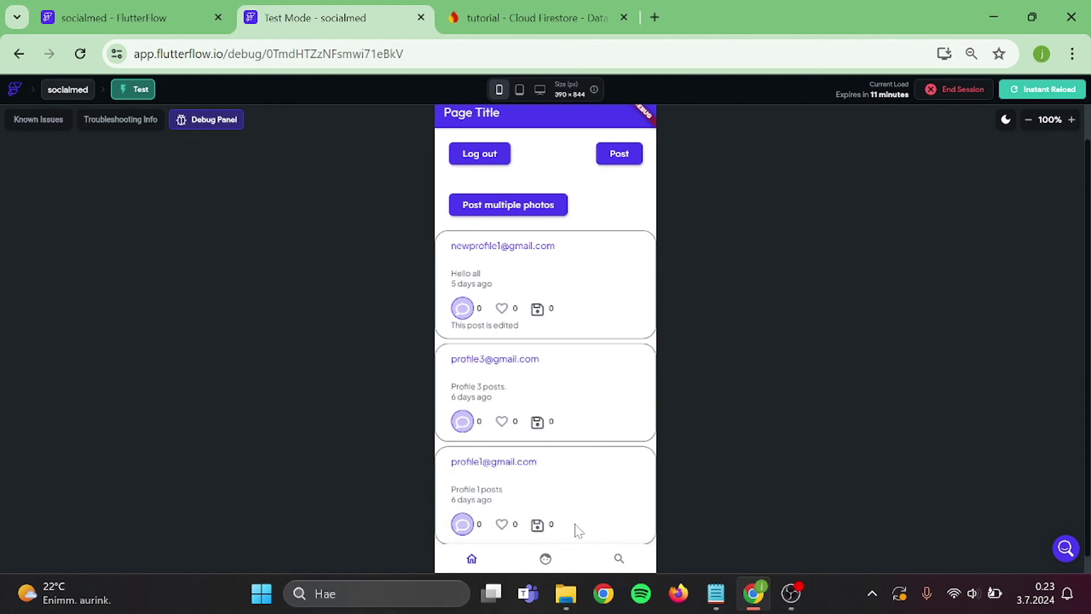
Follow a post-less user from Explore so the home feed shows 'Your feed is empty :('.
{"action": "left_click", "coordinate": [619, 559]}
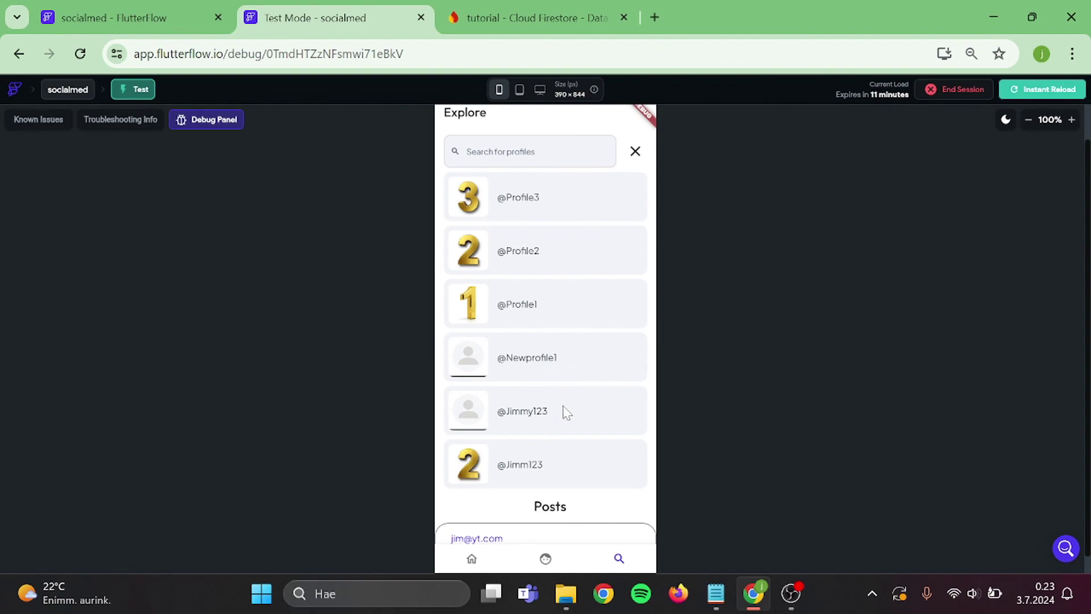
{"action": "left_click", "coordinate": [566, 411]}
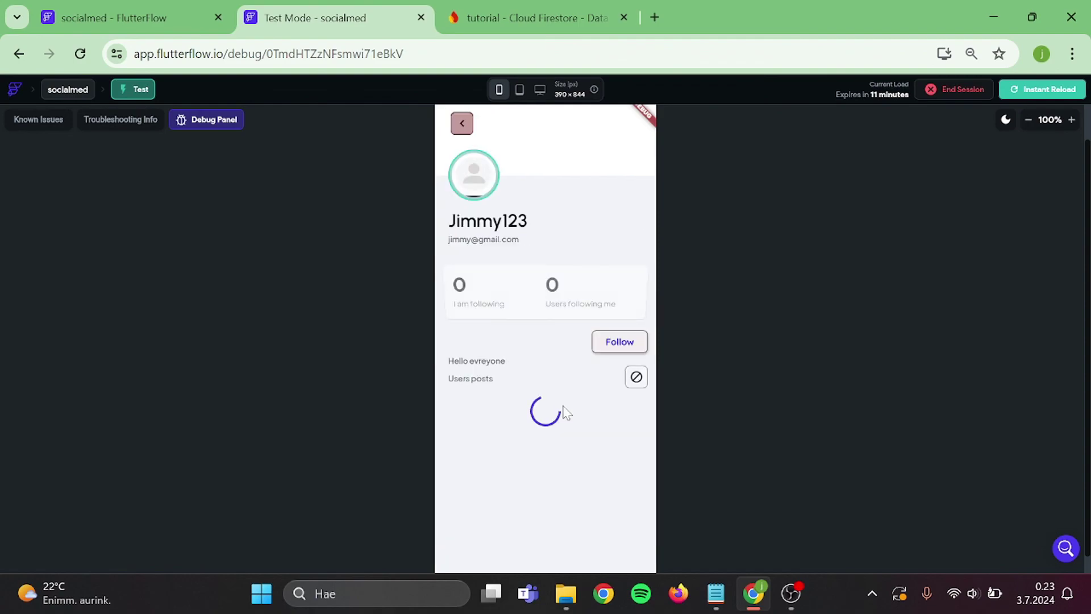
{"action": "left_click", "coordinate": [605, 345]}
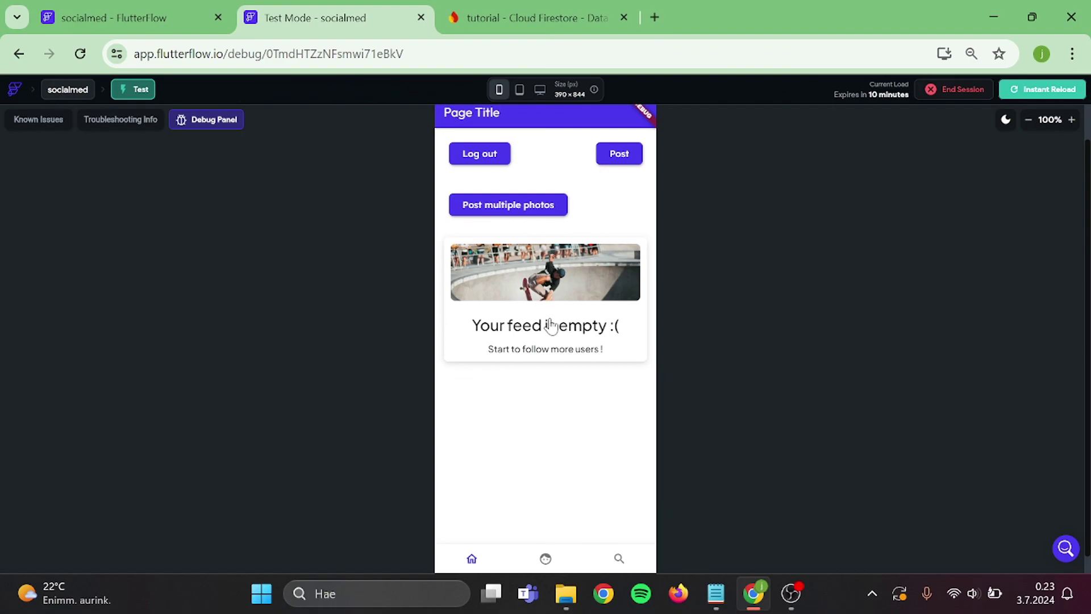
Follow Profile3, the first profile in the Explore list.
{"action": "left_click", "coordinate": [647, 342]}
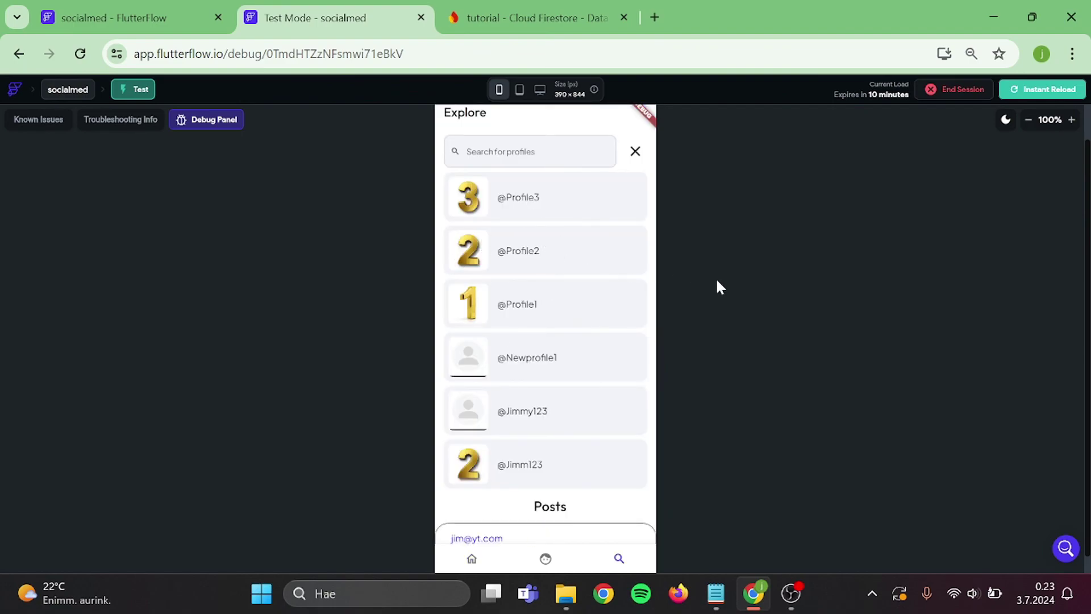
{"action": "left_click", "coordinate": [565, 209]}
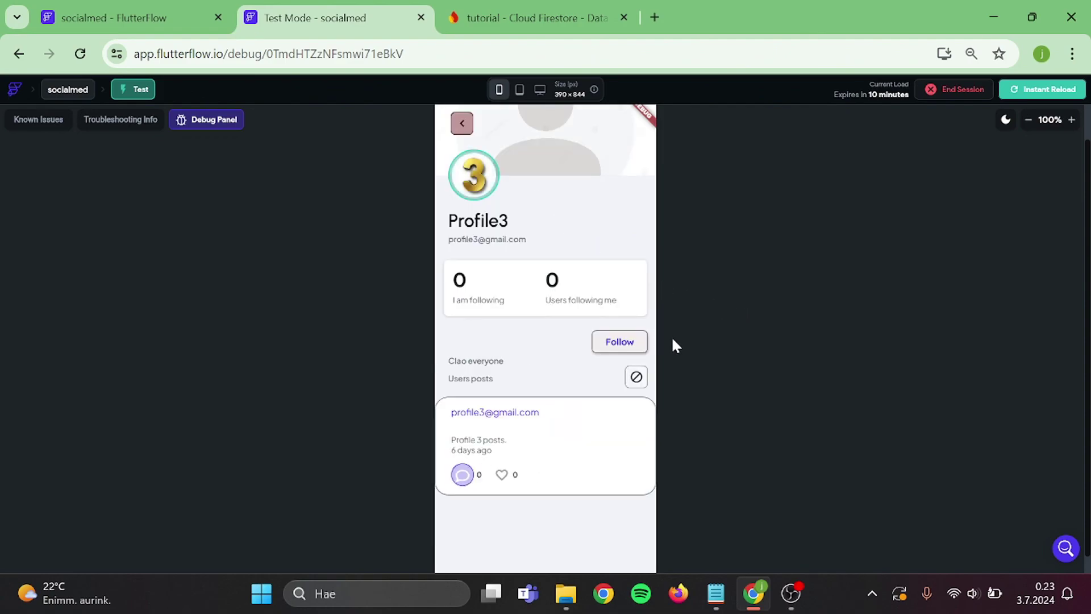
{"action": "left_click", "coordinate": [639, 341]}
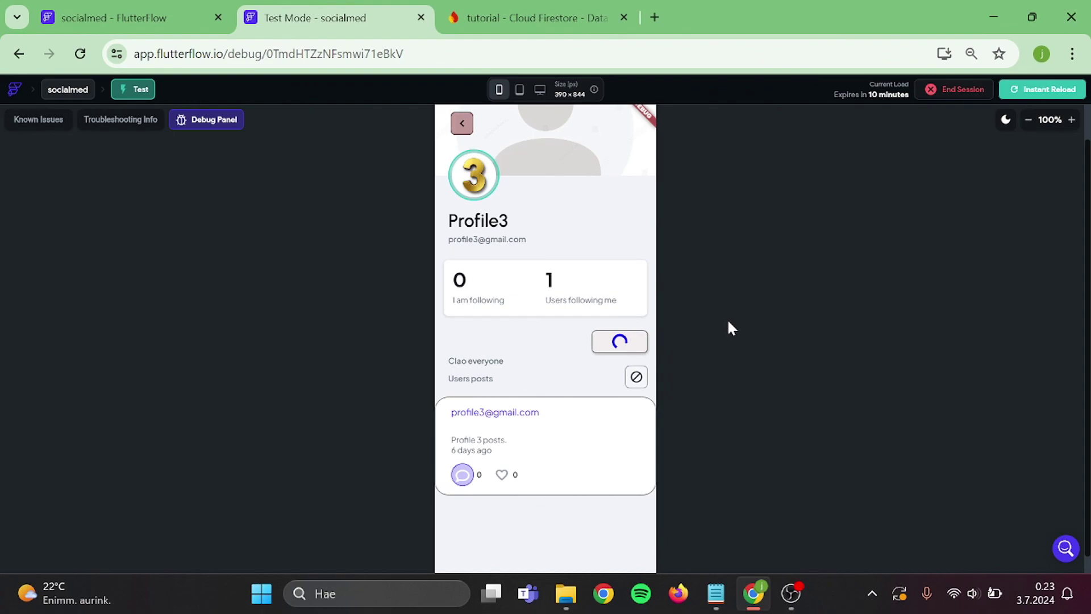